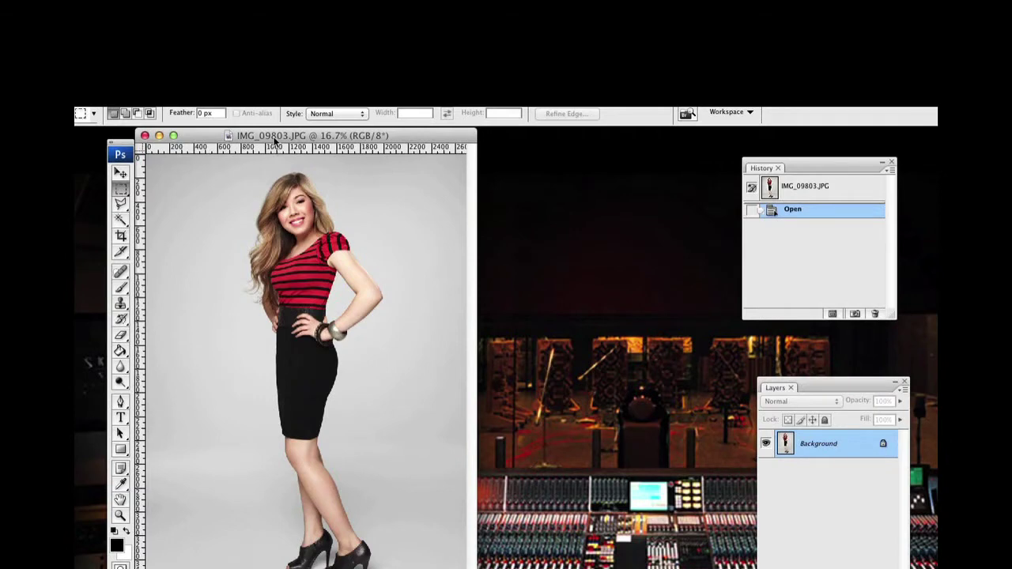
- Reposition the photo window and the tool palette so that they sit clear of each other
{"action": "left_click_drag", "start_coordinate": [274, 139], "coordinate": [285, 142]}
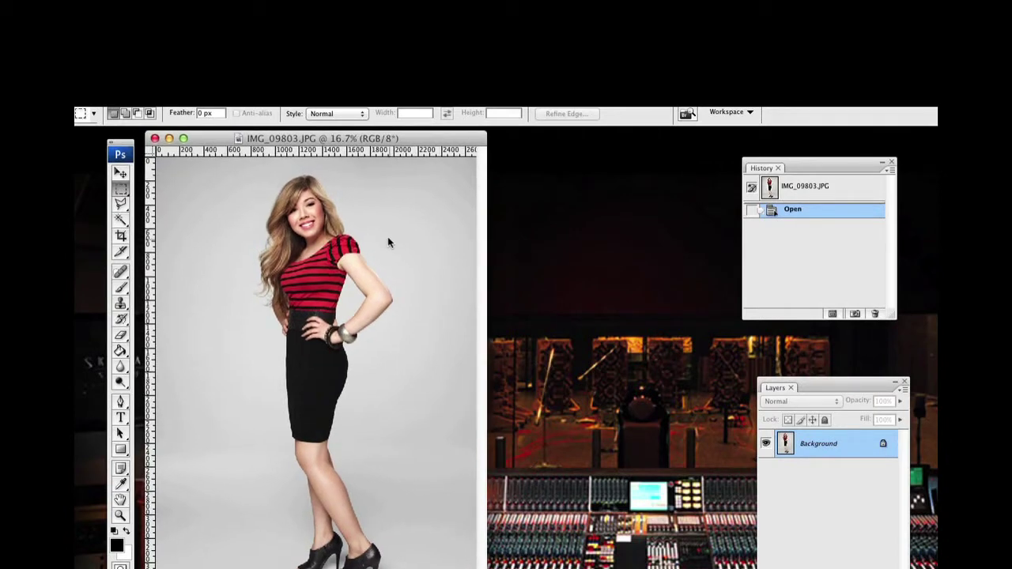
{"action": "left_click_drag", "start_coordinate": [390, 140], "coordinate": [388, 151]}
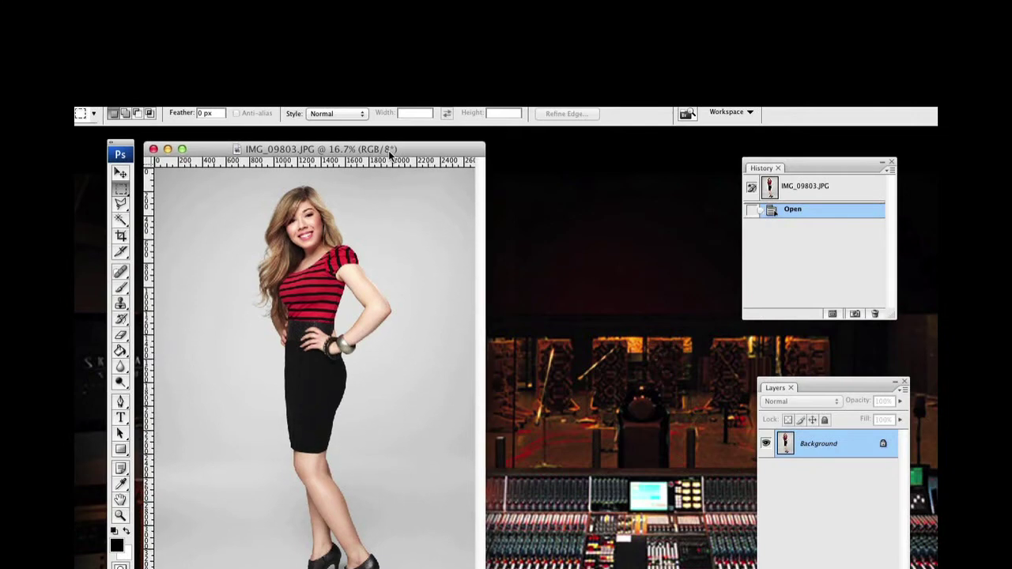
{"action": "left_click_drag", "start_coordinate": [121, 143], "coordinate": [106, 140]}
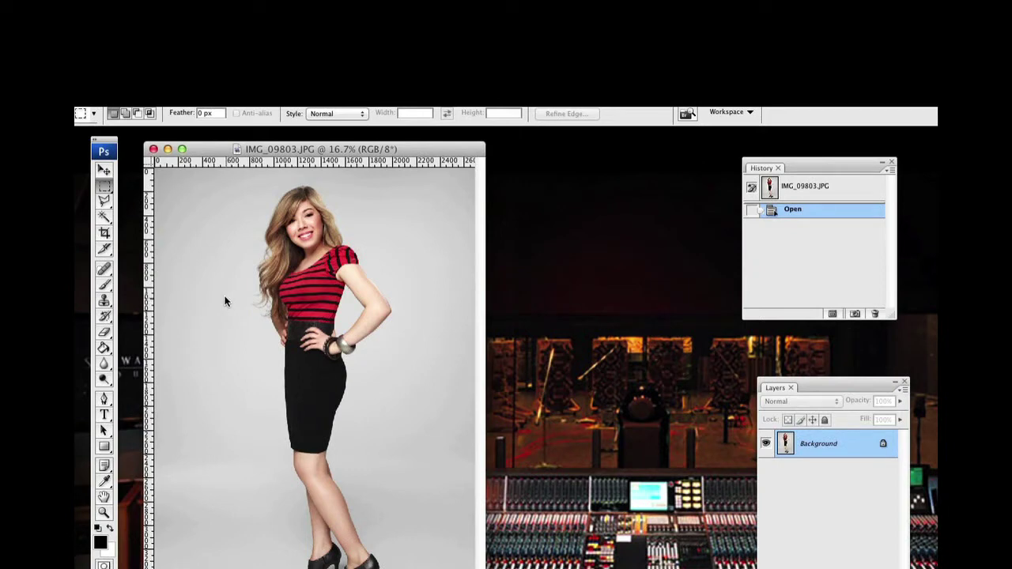
- Examine the woman's face in the photo at 100% zoom in a widened document window
{"action": "left_click", "coordinate": [104, 512]}
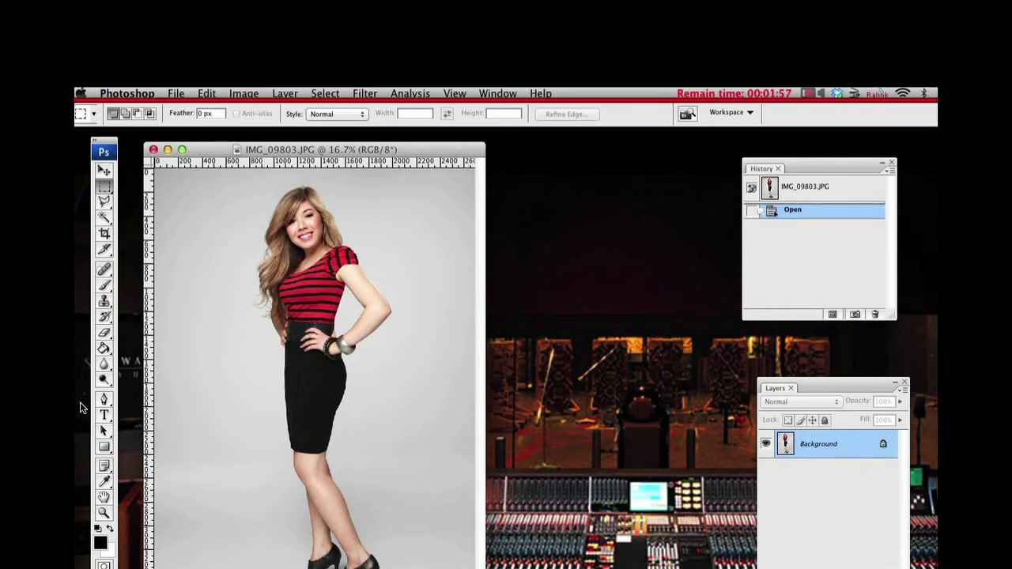
{"action": "right_click", "coordinate": [305, 207]}
{"action": "left_click", "coordinate": [324, 227]}
{"action": "left_click", "coordinate": [356, 227]}
{"action": "scroll", "coordinate": [366, 219], "scroll_direction": "up", "scroll_amount": 2}
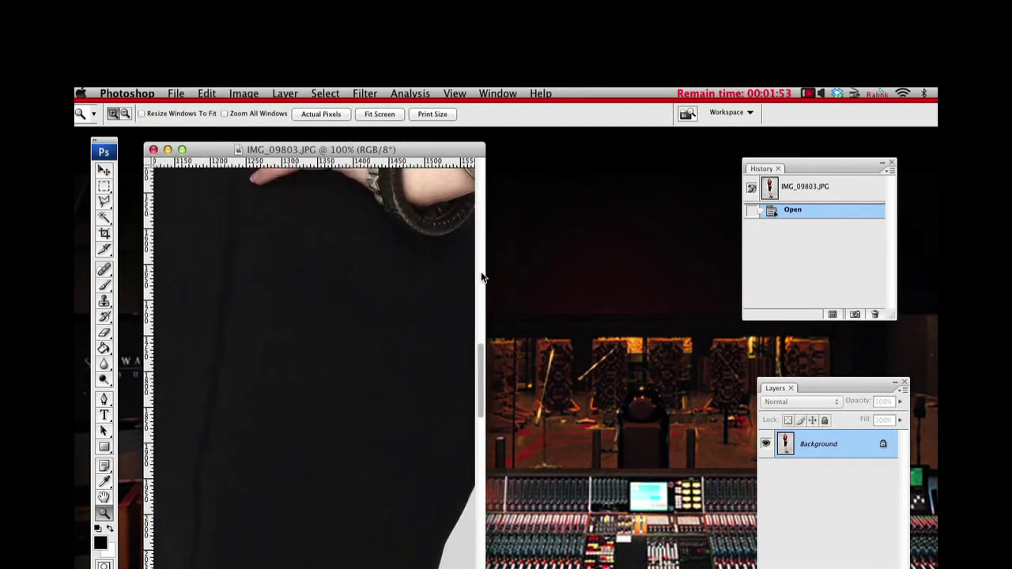
{"action": "scroll", "coordinate": [481, 235], "scroll_direction": "up", "scroll_amount": 15}
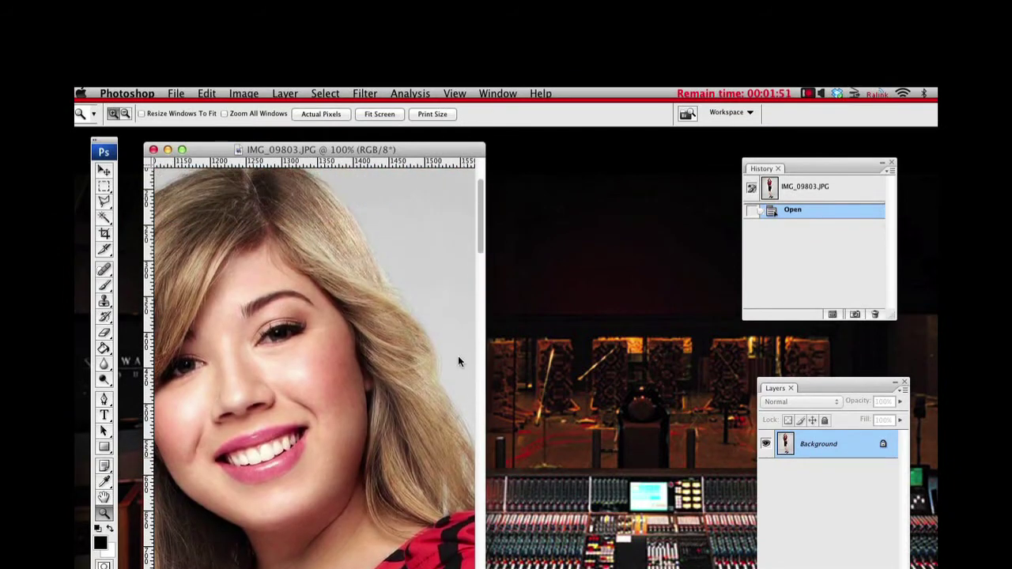
{"action": "scroll", "coordinate": [403, 503], "scroll_direction": "right", "scroll_amount": 5}
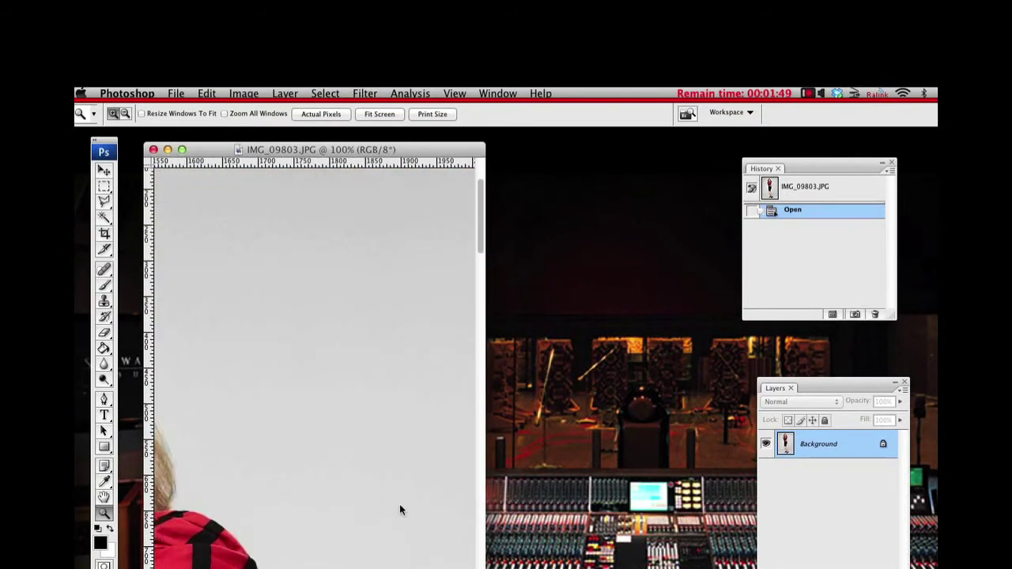
{"action": "scroll", "coordinate": [391, 504], "scroll_direction": "left", "scroll_amount": 5}
{"action": "left_click_drag", "start_coordinate": [479, 567], "coordinate": [638, 568]}
{"action": "left_click", "coordinate": [640, 567]}
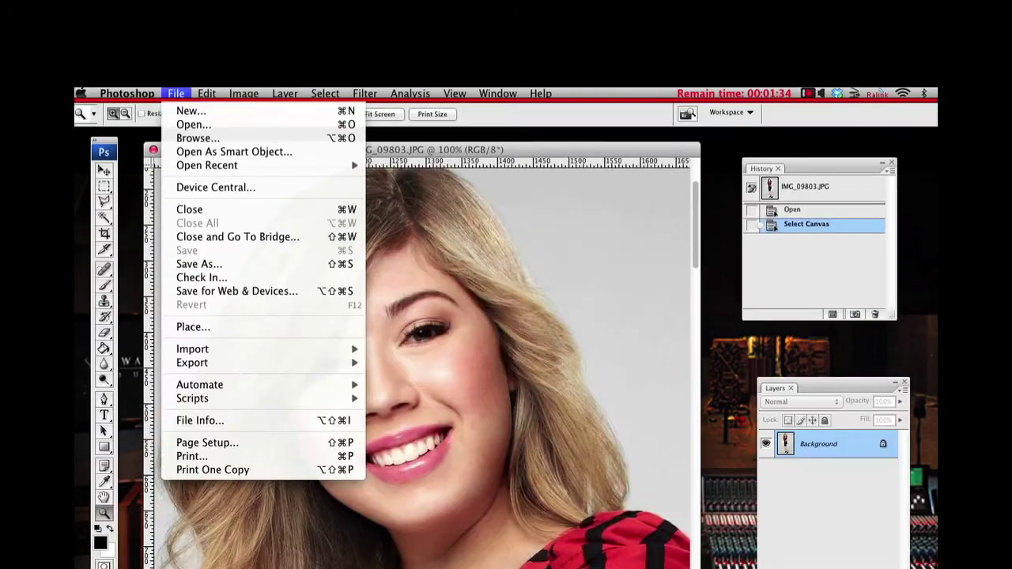
- Create a transparent 2693 × 3714 pixel RGB document at 300 pixels/inch and paste the copied photo into it
{"action": "left_click", "coordinate": [192, 106]}
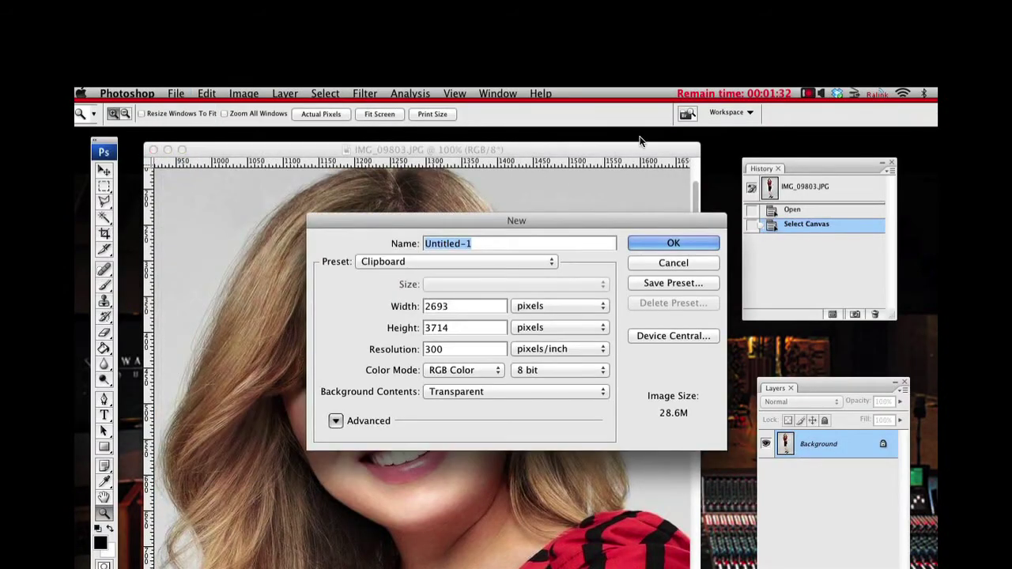
{"action": "key", "text": "Return"}
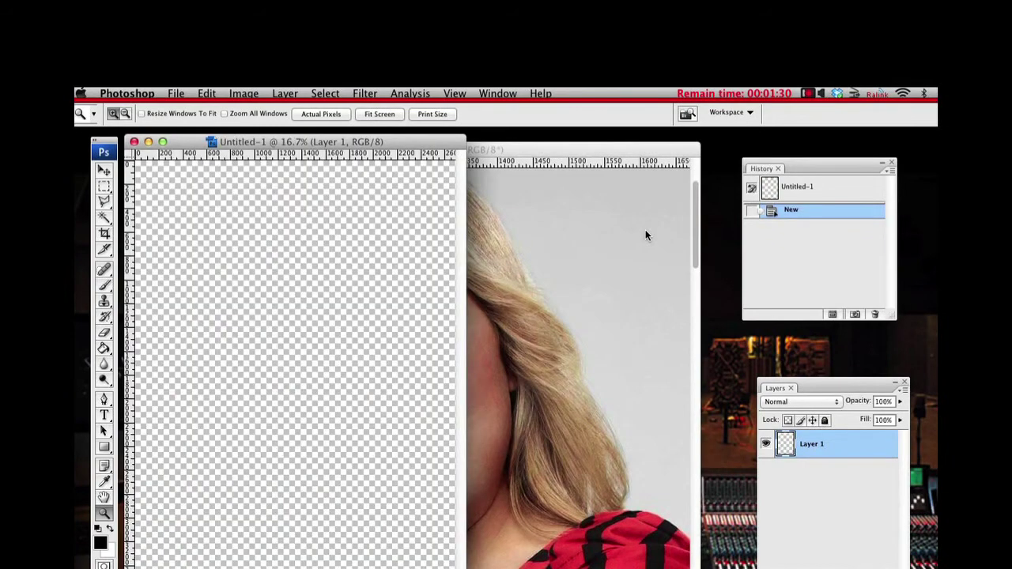
{"action": "key", "text": "super+v"}
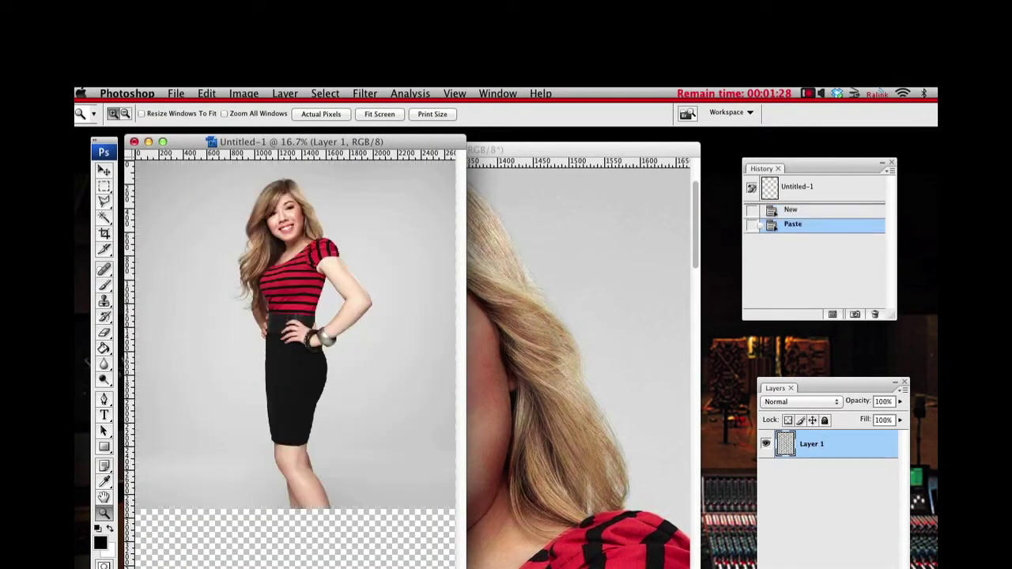
- Shrink the original photo's window and place the new document's window in front of it, widened
{"action": "left_click_drag", "start_coordinate": [356, 142], "coordinate": [549, 143]}
{"action": "left_click", "coordinate": [675, 348]}
{"action": "left_click_drag", "start_coordinate": [690, 541], "coordinate": [294, 404]}
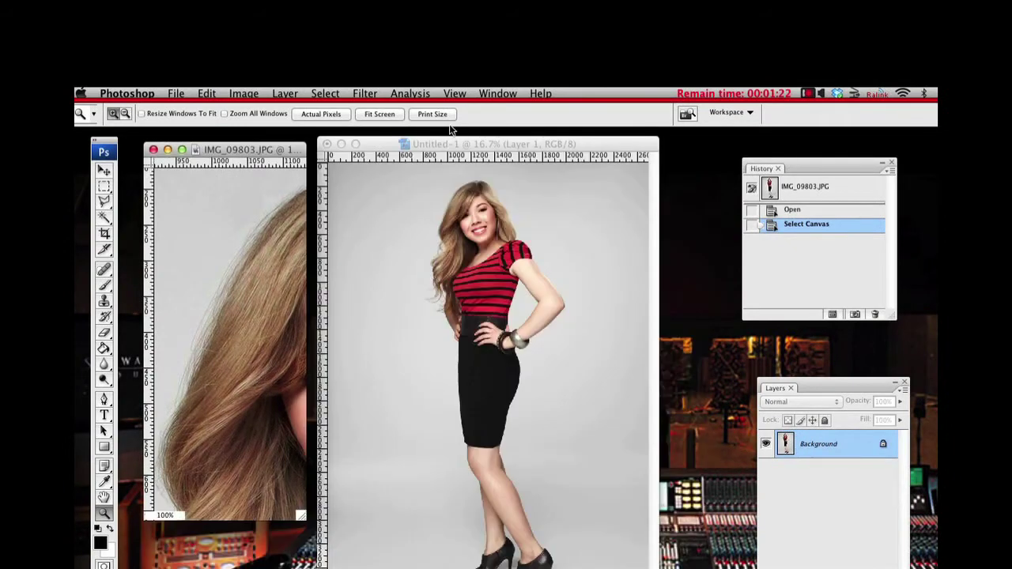
{"action": "left_click_drag", "start_coordinate": [505, 144], "coordinate": [351, 139]}
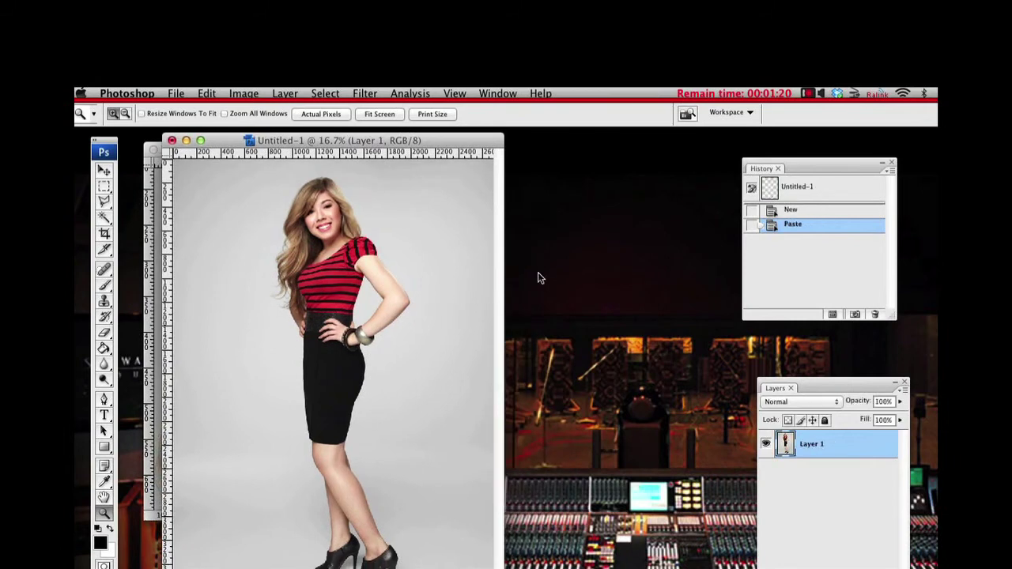
{"action": "left_click_drag", "start_coordinate": [498, 568], "coordinate": [731, 568]}
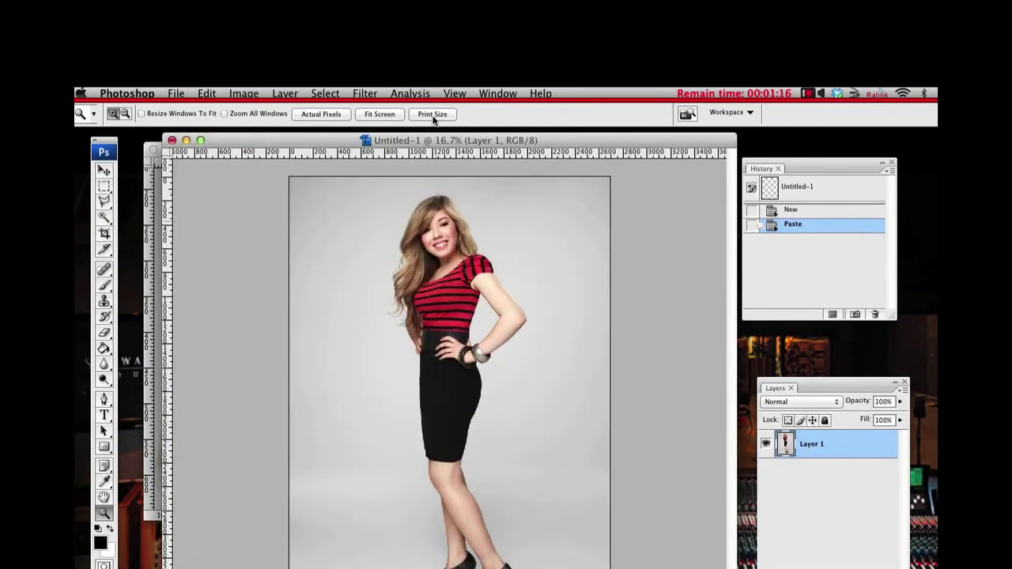
- Inspect the woman's face and hair in the new document at 100% zoom
{"action": "right_click", "coordinate": [426, 215]}
{"action": "left_click", "coordinate": [456, 237]}
{"action": "scroll", "coordinate": [457, 240], "scroll_direction": "up", "scroll_amount": 2}
{"action": "scroll", "coordinate": [731, 280], "scroll_direction": "up", "scroll_amount": 10}
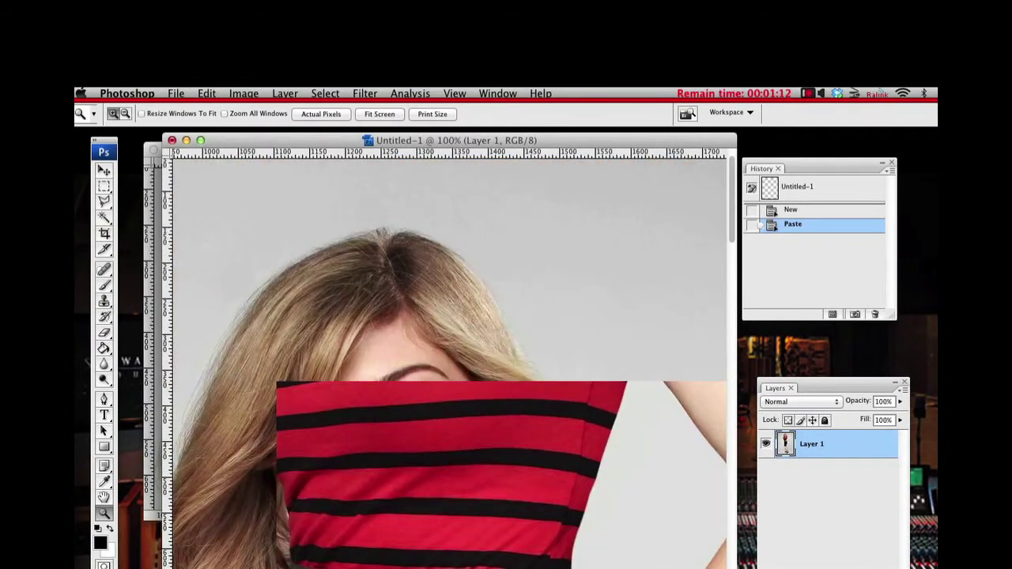
{"action": "left_click_drag", "start_coordinate": [733, 97], "coordinate": [734, 98]}
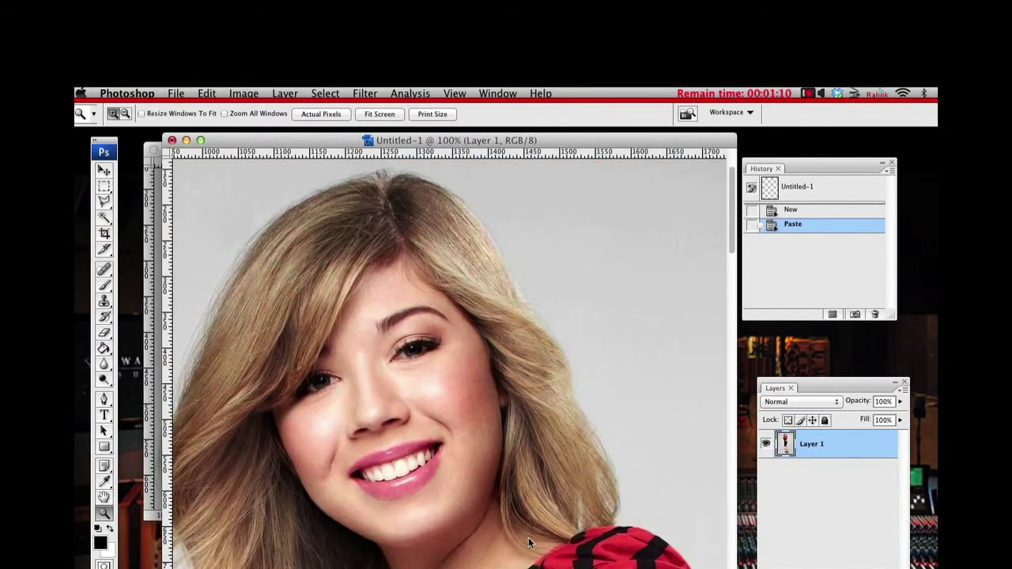
{"action": "left_click_drag", "start_coordinate": [526, 534], "coordinate": [525, 532]}
{"action": "scroll", "coordinate": [513, 534], "scroll_direction": "left", "scroll_amount": 4}
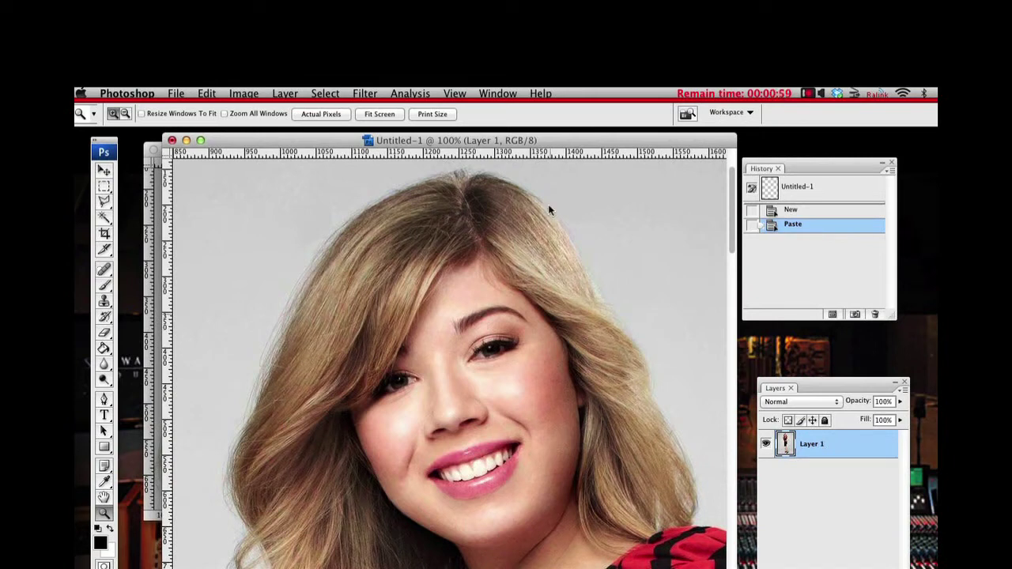
{"action": "scroll", "coordinate": [596, 362], "scroll_direction": "down", "scroll_amount": 4}
{"action": "scroll", "coordinate": [596, 361], "scroll_direction": "up", "scroll_amount": 2}
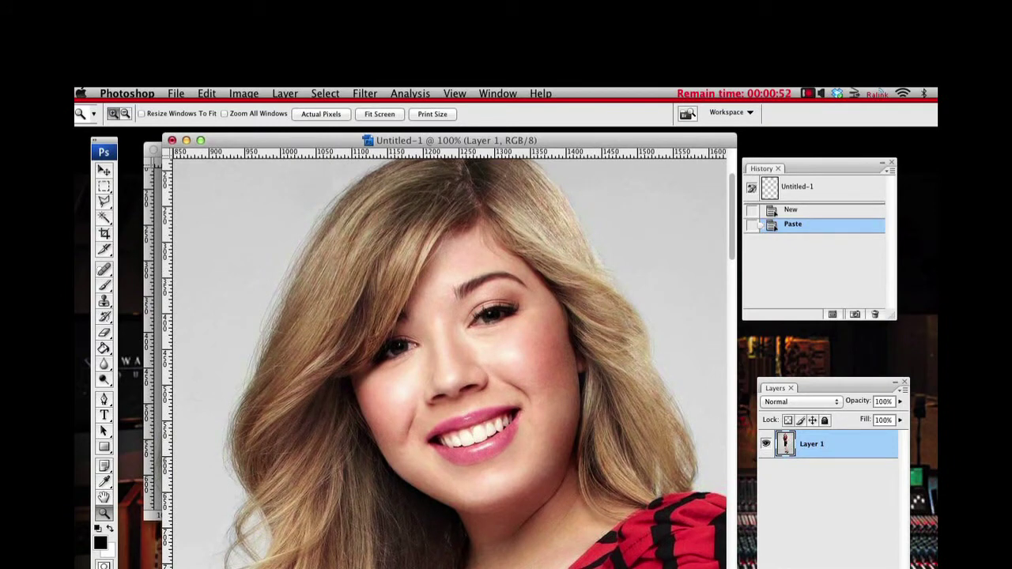
- Select the whole canvas and paste three more copies of the photo as separate layers
{"action": "left_click", "coordinate": [325, 94]}
{"action": "left_click", "coordinate": [328, 108]}
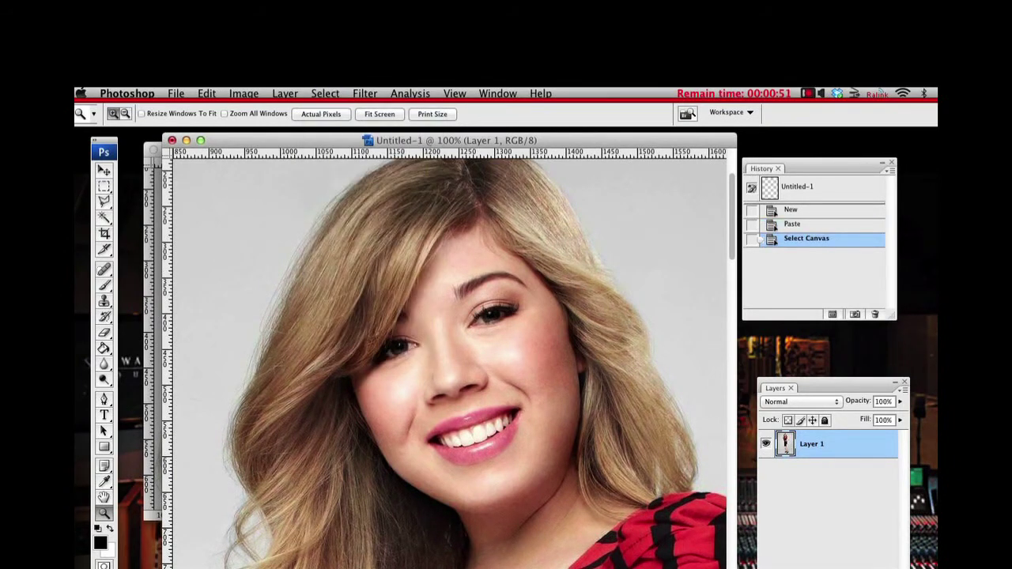
{"action": "key", "text": "super+v"}
{"action": "key", "text": "super+v"}
{"action": "key", "text": "super+v"}
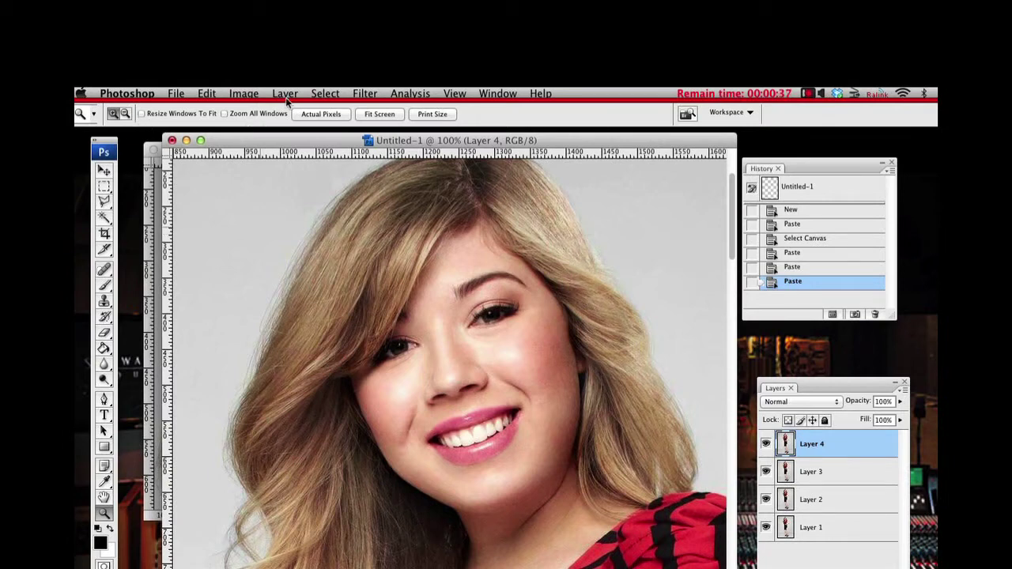
- Apply a Hue/Saturation adjustment to Layer 4 with the Master saturation set to +38
{"action": "left_click", "coordinate": [244, 94]}
{"action": "mouse_move", "coordinate": [332, 132]}
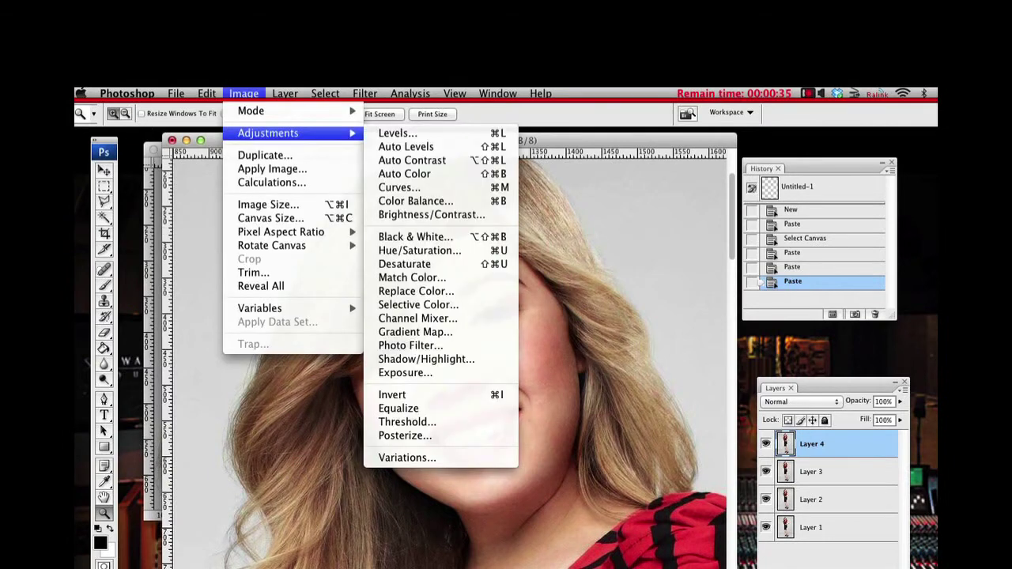
{"action": "key", "text": "super+u"}
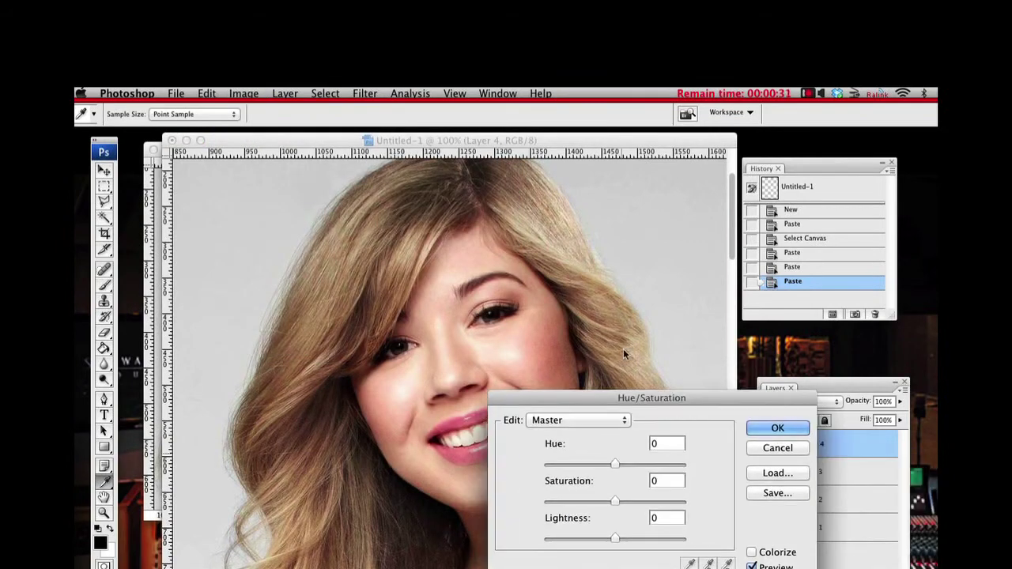
{"action": "left_click", "coordinate": [628, 501]}
{"action": "key", "text": "shift+Up"}
{"action": "key", "text": "Up"}
{"action": "key", "text": "Up"}
{"action": "key", "text": "Up"}
{"action": "key", "text": "Up"}
{"action": "key", "text": "Down"}
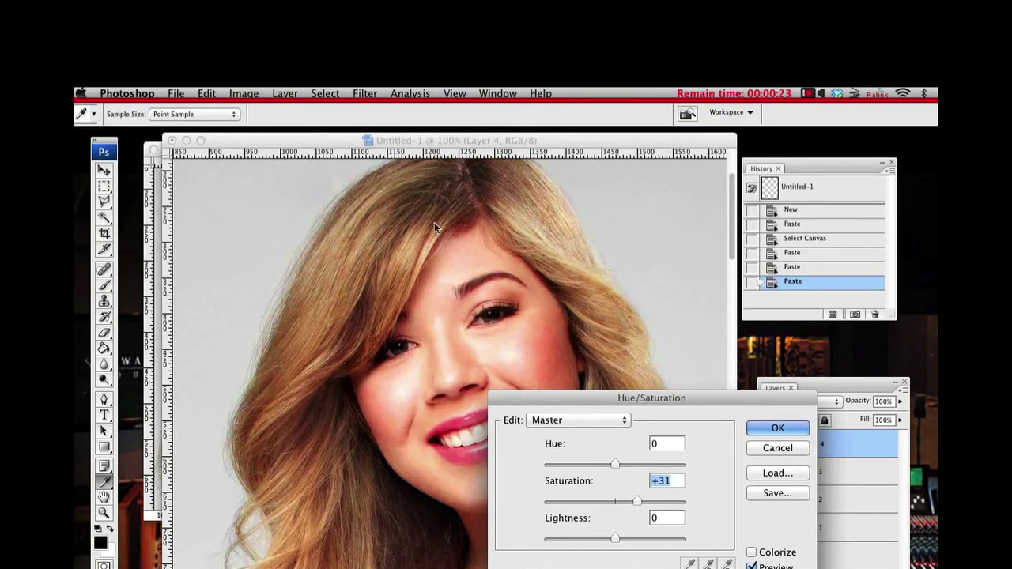
{"action": "key", "text": "Up"}
{"action": "key", "text": "Up"}
{"action": "key", "text": "Up"}
{"action": "key", "text": "Up"}
{"action": "key", "text": "Up"}
{"action": "key", "text": "Up"}
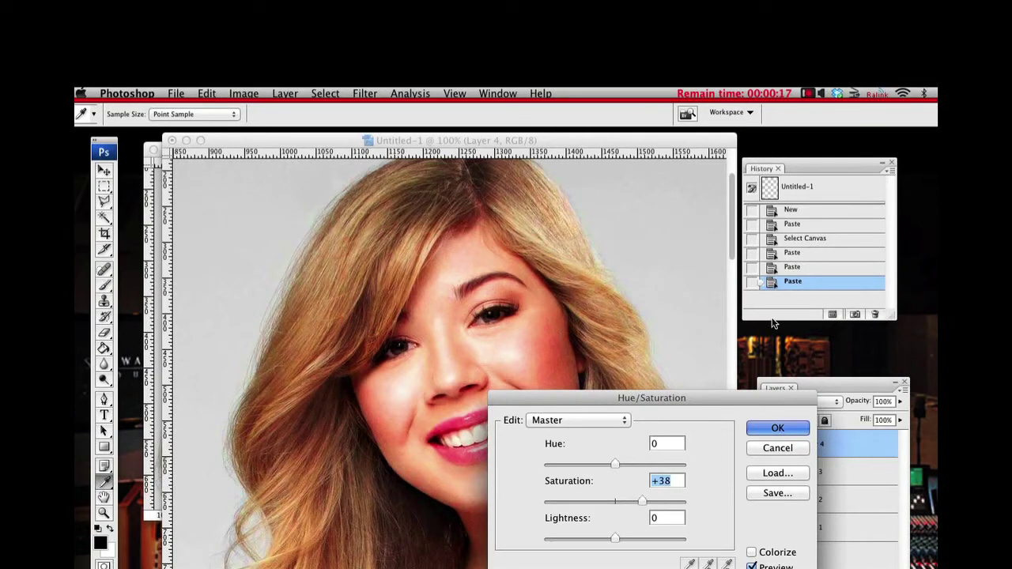
{"action": "key", "text": "Return"}
{"action": "key", "text": "z"}
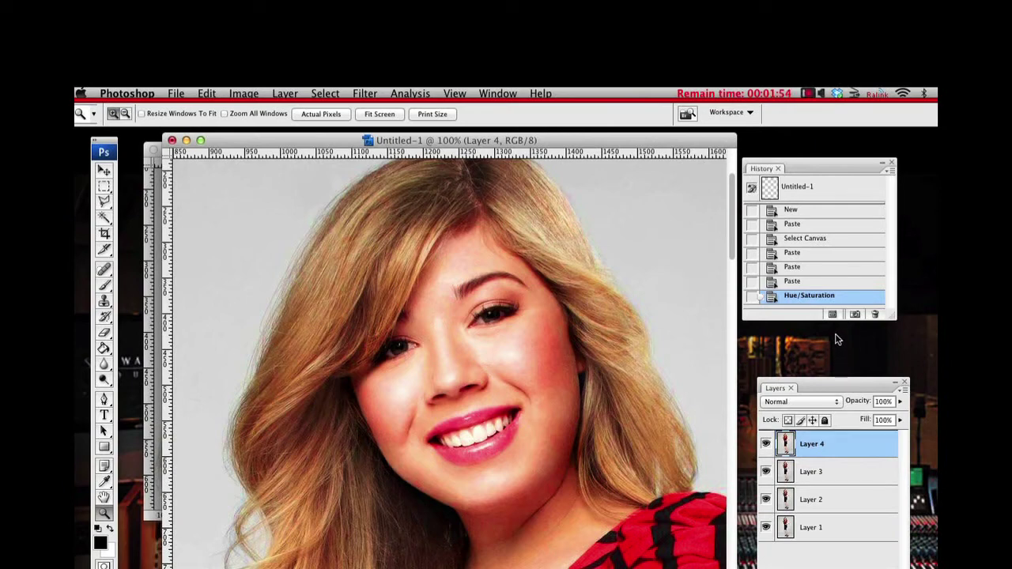
- Move the unadjusted Layer 3 above the saturated Layer 4 in the layer stack
{"action": "left_click_drag", "start_coordinate": [838, 365], "coordinate": [839, 332]}
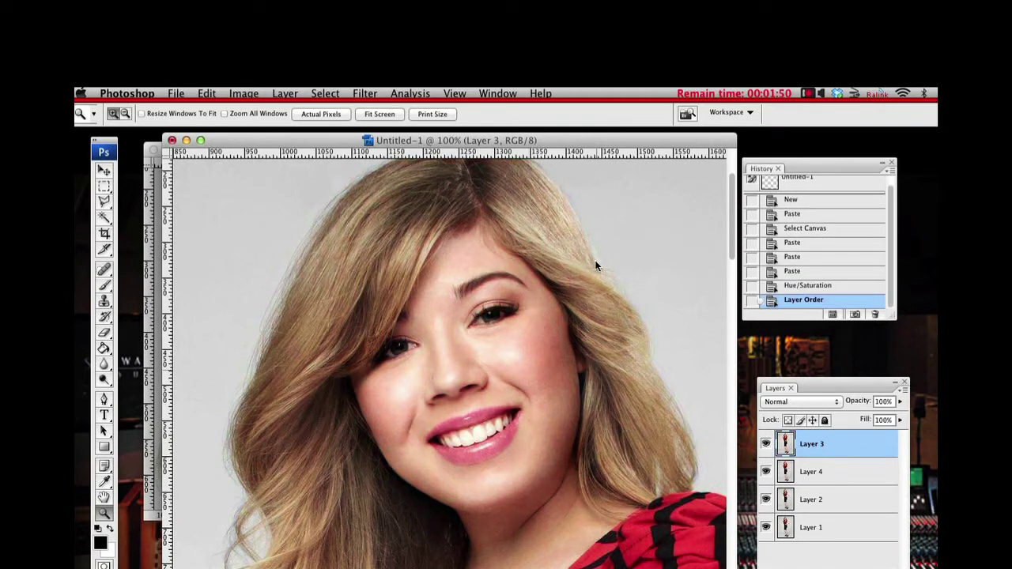
{"action": "left_click", "coordinate": [525, 253], "text": "alt"}
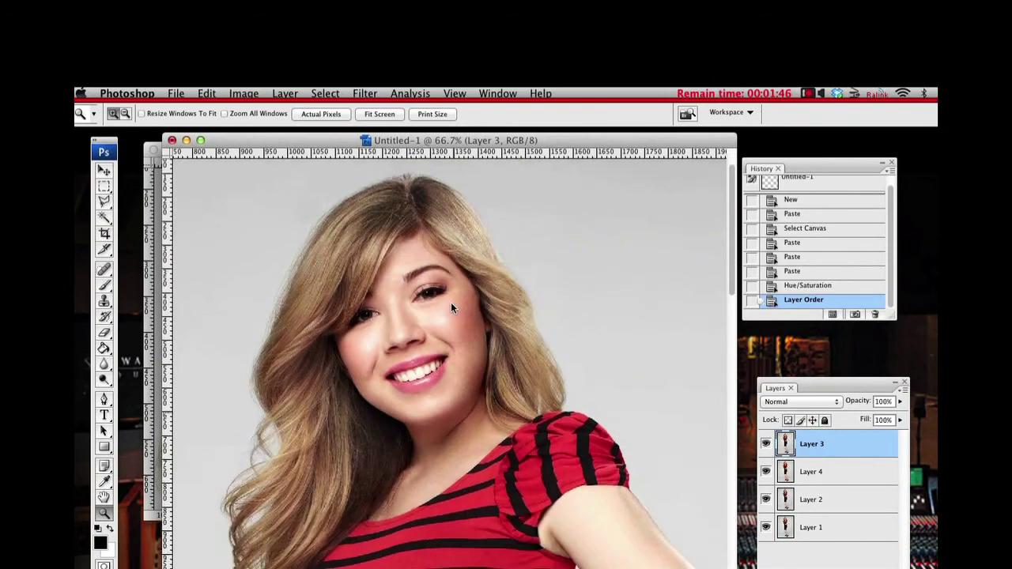
- Erase Layer 3 over the woman's hair on both sides of her face, using a soft 100 px Eraser brush
{"action": "key", "text": "e"}
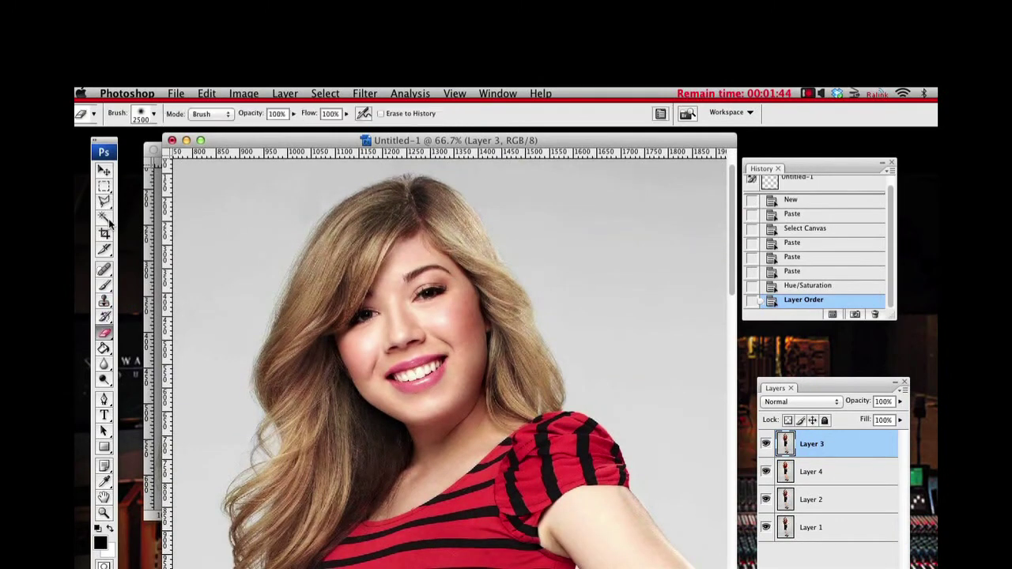
{"action": "left_click", "coordinate": [153, 114]}
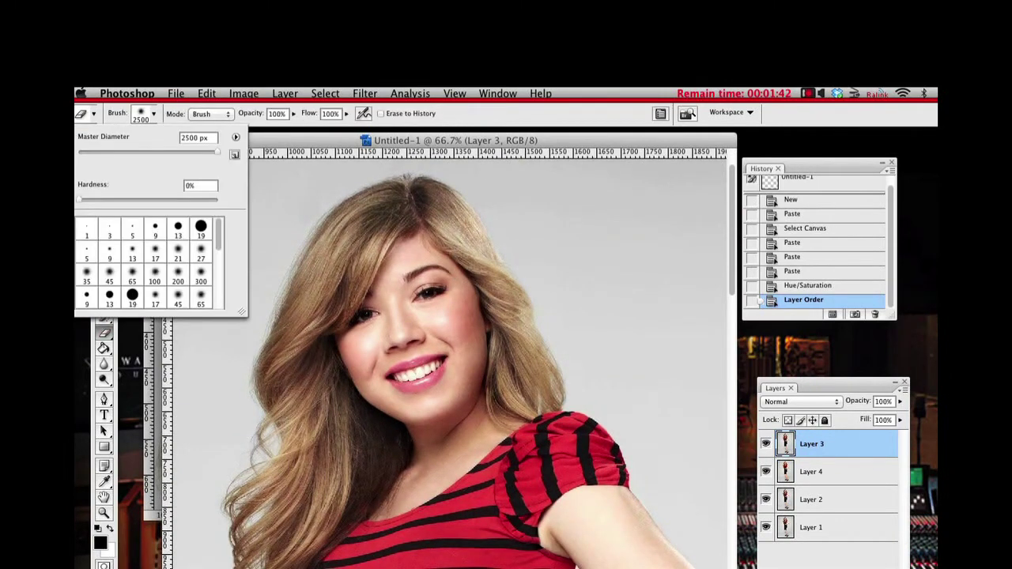
{"action": "left_click", "coordinate": [200, 274]}
{"action": "left_click", "coordinate": [178, 273]}
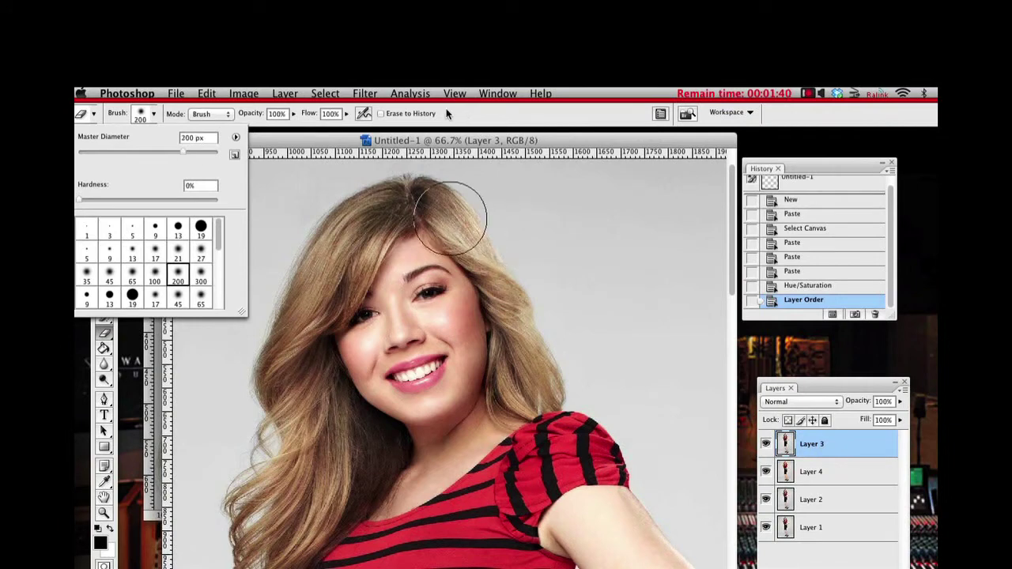
{"action": "left_click", "coordinate": [155, 274]}
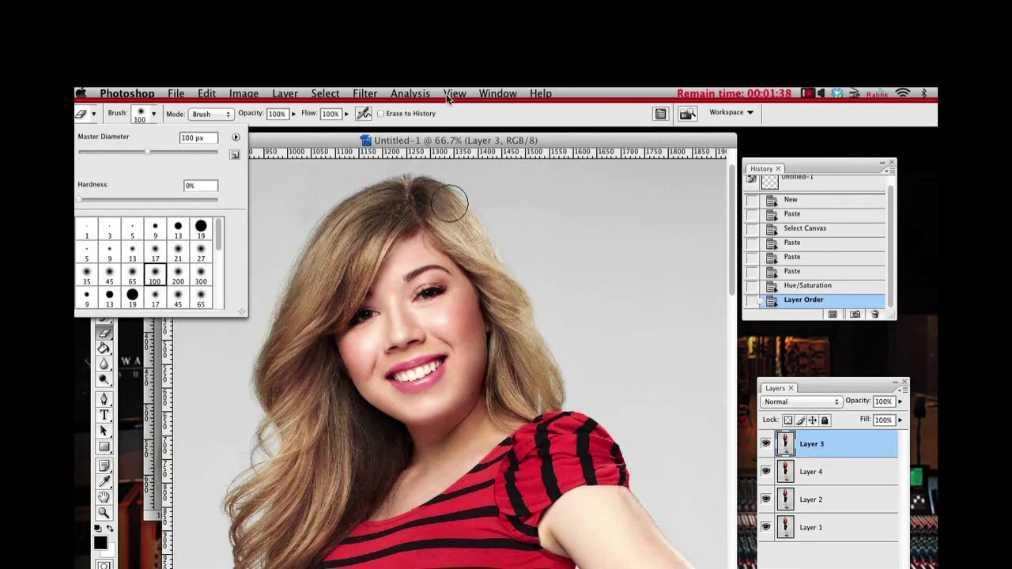
{"action": "left_click", "coordinate": [419, 199]}
{"action": "left_click_drag", "start_coordinate": [427, 203], "coordinate": [460, 227]}
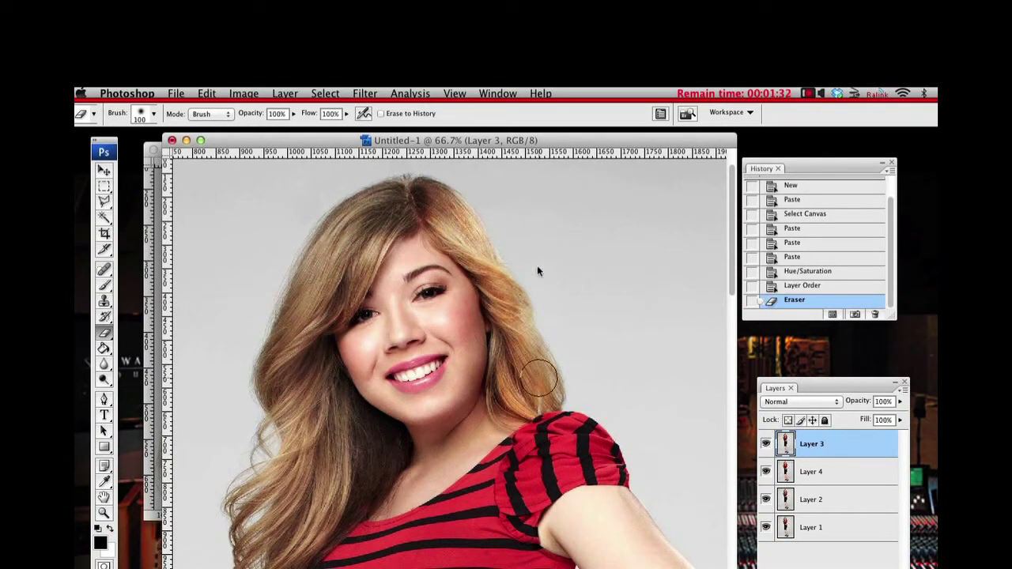
{"action": "right_click", "coordinate": [509, 361]}
{"action": "mouse_move", "coordinate": [508, 336]}
{"action": "left_mouse_down"}
{"action": "mouse_move", "coordinate": [509, 382]}
{"action": "mouse_move", "coordinate": [501, 341]}
{"action": "left_mouse_up"}
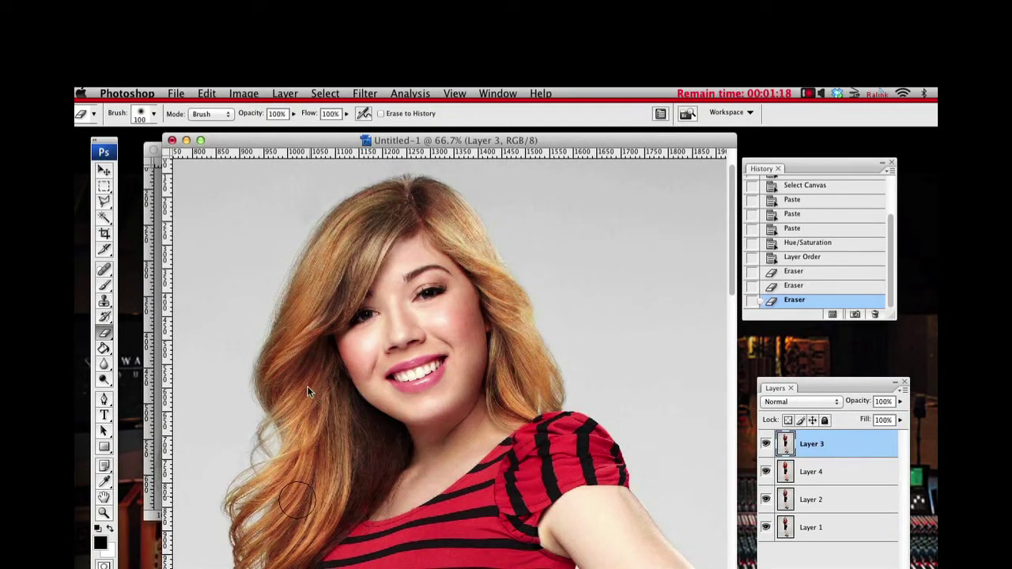
{"action": "left_click_drag", "start_coordinate": [361, 419], "coordinate": [345, 405]}
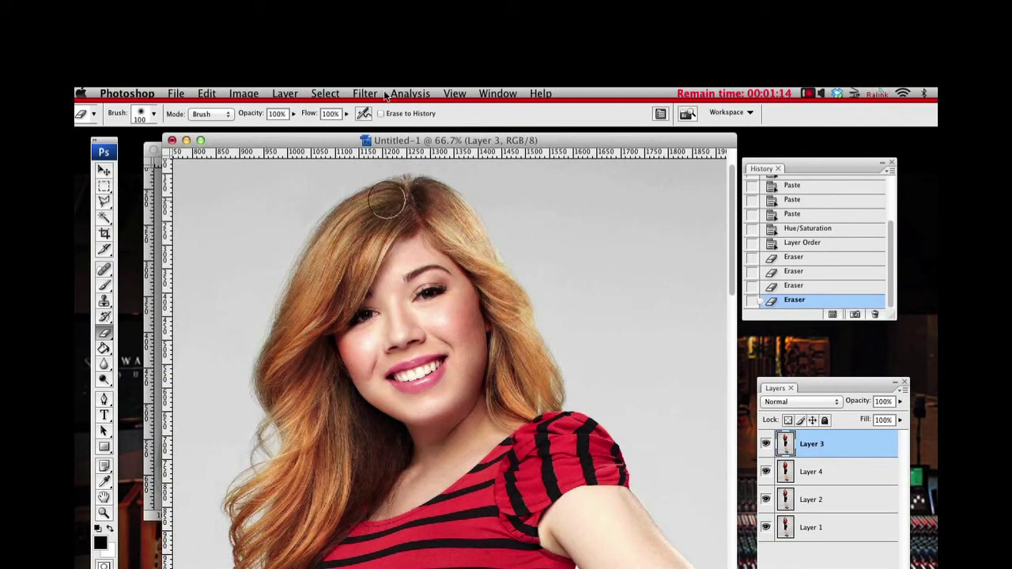
{"action": "left_click", "coordinate": [390, 279]}
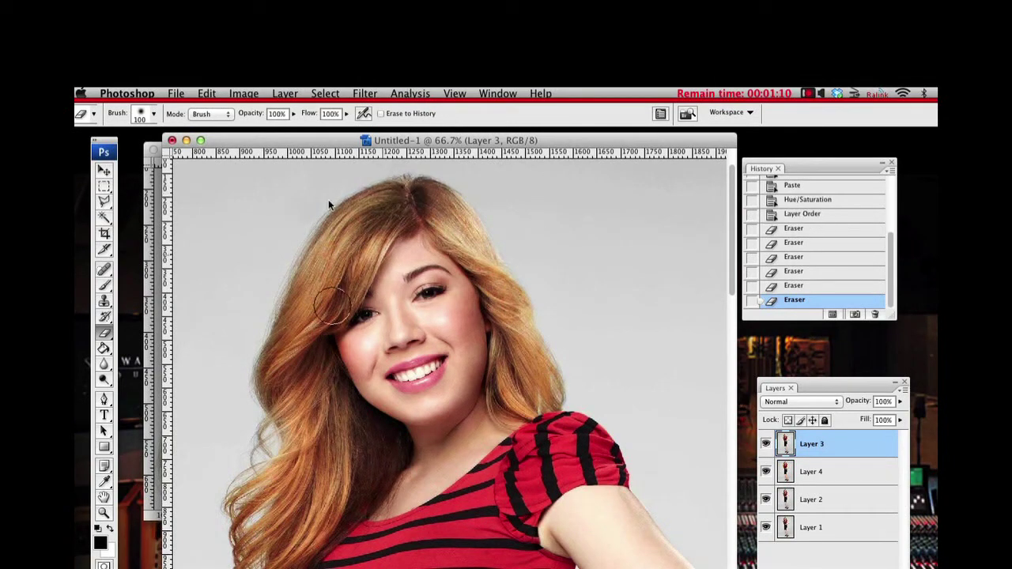
- Erase the remaining hair areas on Layer 3 and apply a Hue/Saturation adjustment to it with Master saturation at +15
{"action": "left_click", "coordinate": [318, 347]}
{"action": "left_click", "coordinate": [500, 452]}
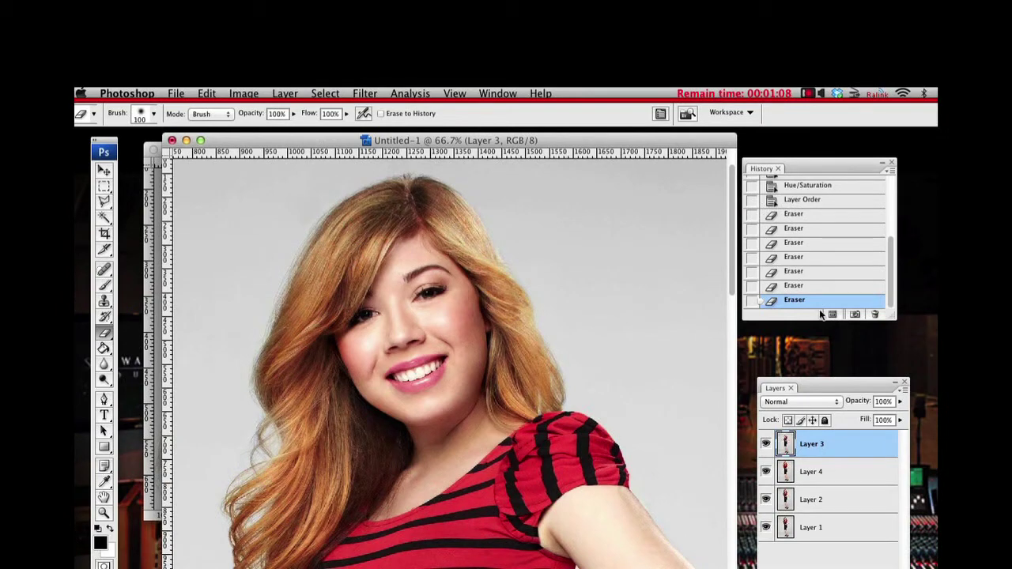
{"action": "left_click", "coordinate": [244, 93]}
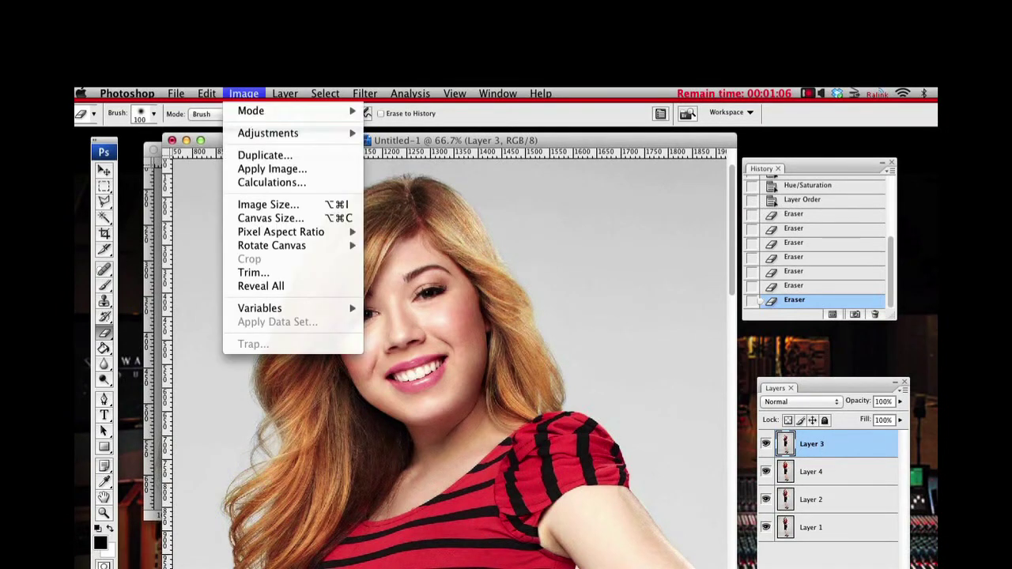
{"action": "mouse_move", "coordinate": [268, 133]}
{"action": "left_click", "coordinate": [454, 251]}
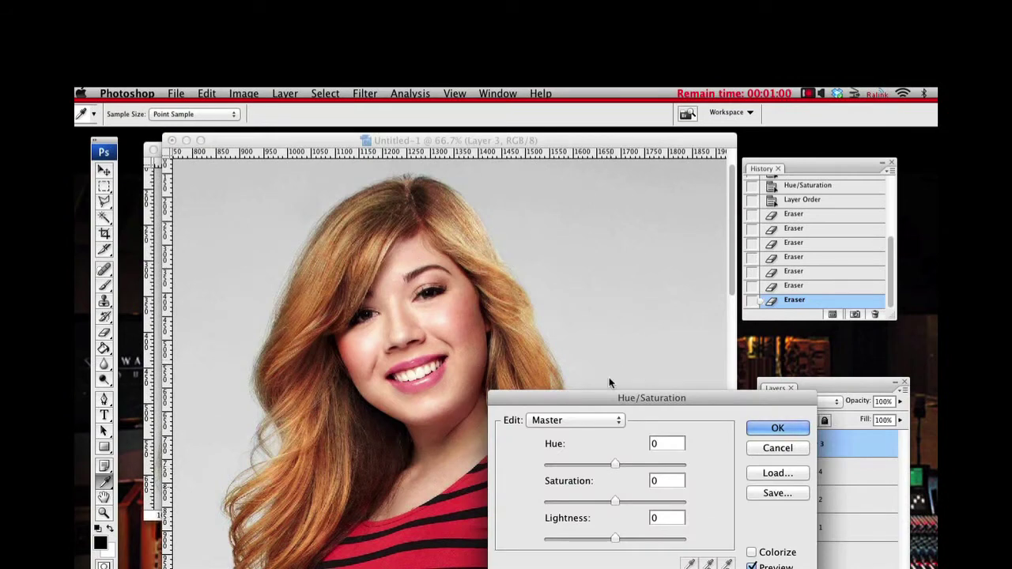
{"action": "left_click_drag", "start_coordinate": [615, 501], "coordinate": [625, 501]}
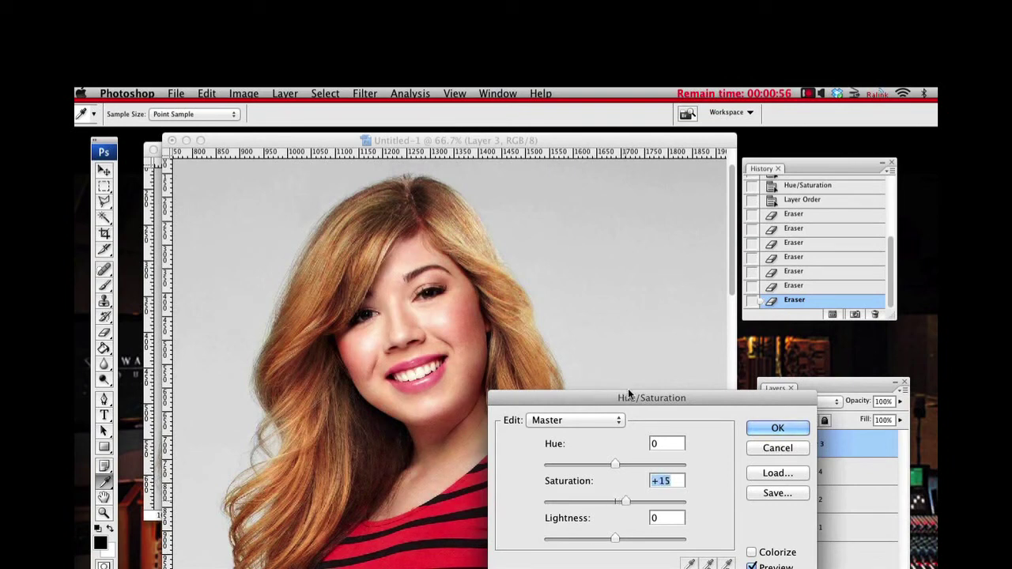
{"action": "key", "text": "Return"}
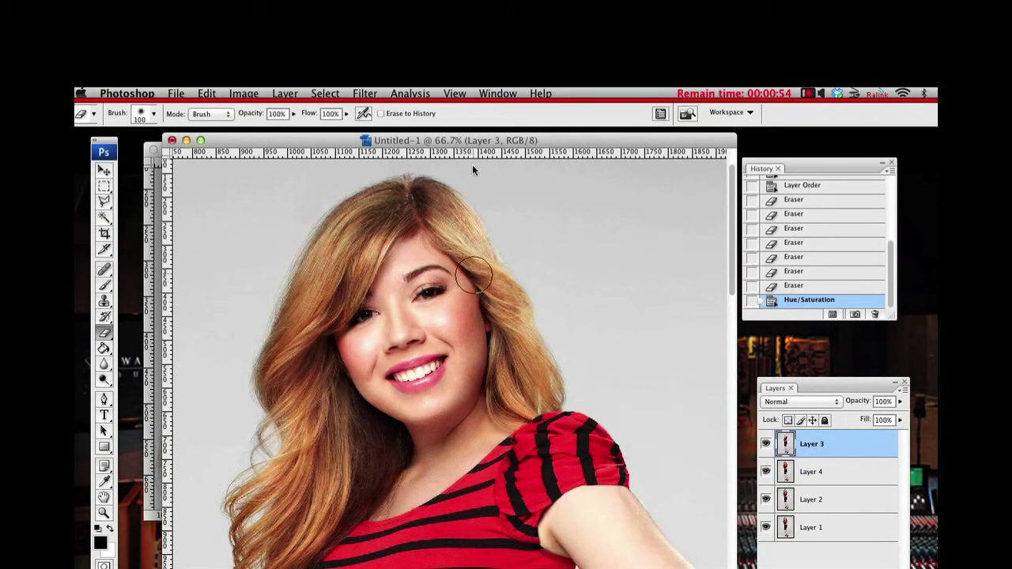
- Clone clean cheek skin over the smile line beside the mouth on Layer 3, using a soft 21 px Clone Stamp at 47% opacity
{"action": "key", "text": "m"}
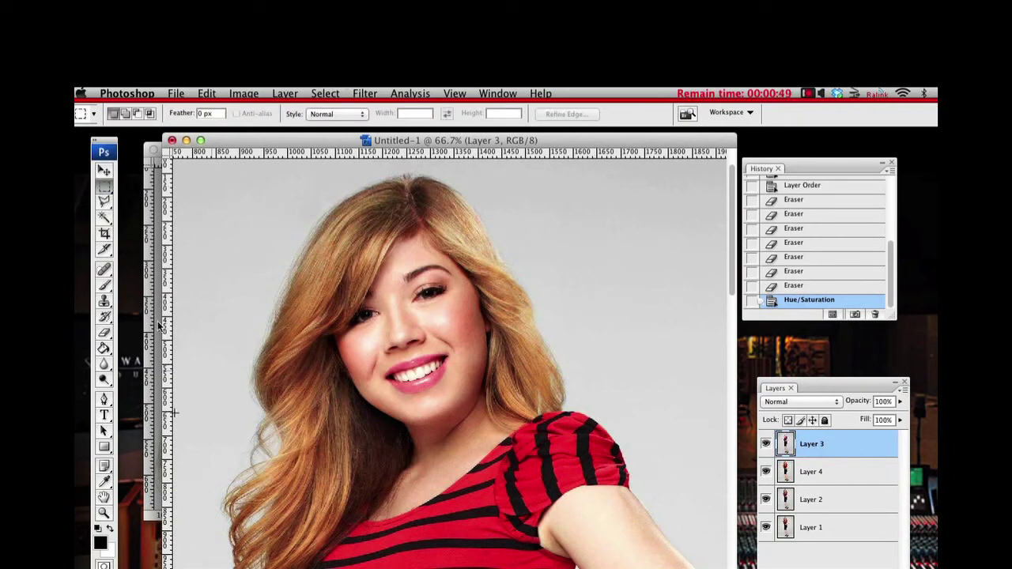
{"action": "key", "text": "z"}
{"action": "left_click_drag", "start_coordinate": [347, 215], "coordinate": [407, 274]}
{"action": "scroll", "coordinate": [431, 280], "scroll_direction": "down", "scroll_amount": 3}
{"action": "scroll", "coordinate": [430, 281], "scroll_direction": "down", "scroll_amount": 2}
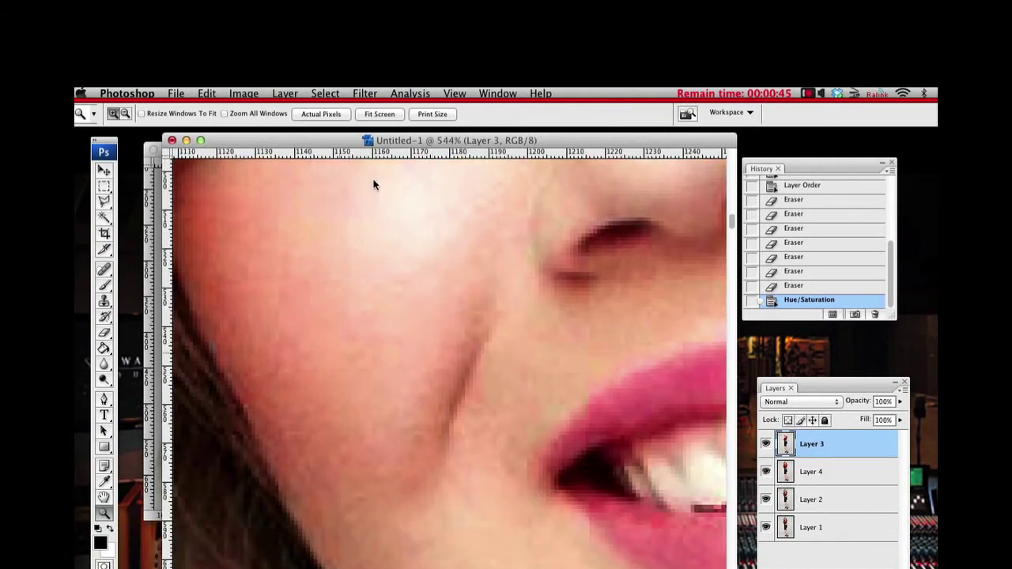
{"action": "right_click", "coordinate": [458, 195]}
{"action": "key", "text": "Return"}
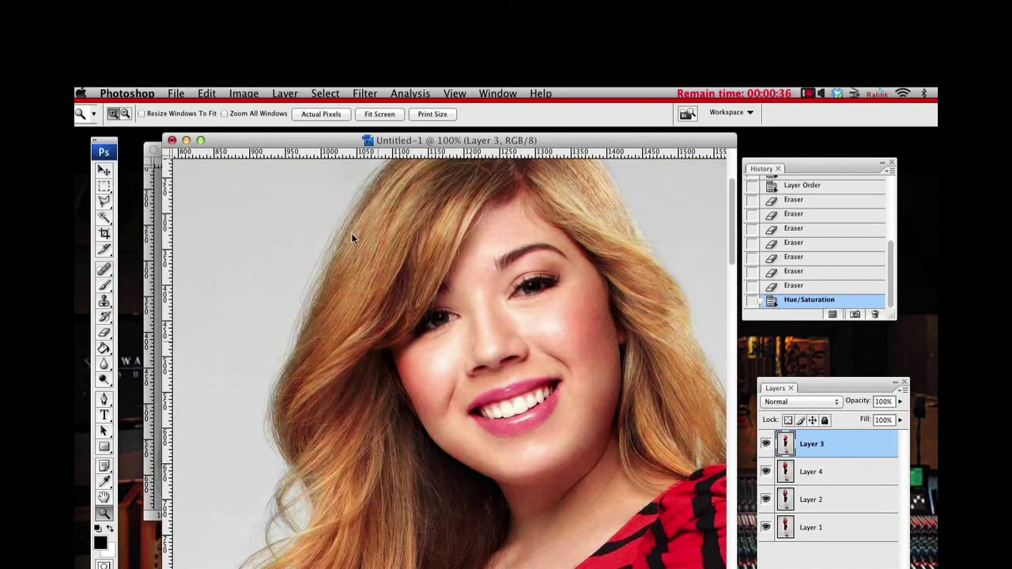
{"action": "key", "text": "s"}
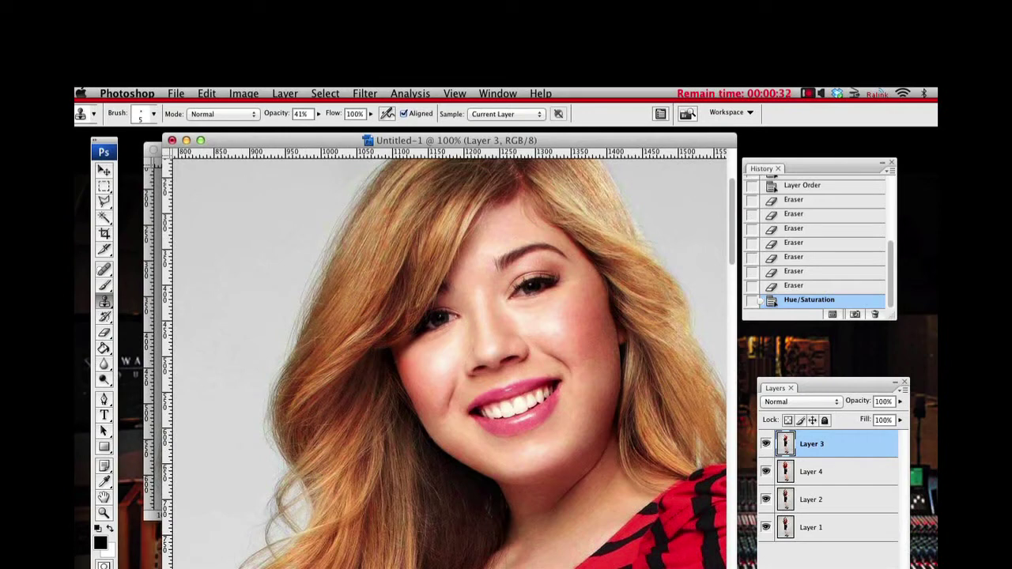
{"action": "left_click", "coordinate": [154, 113]}
{"action": "left_click", "coordinate": [445, 377], "text": "alt"}
{"action": "left_click", "coordinate": [445, 406]}
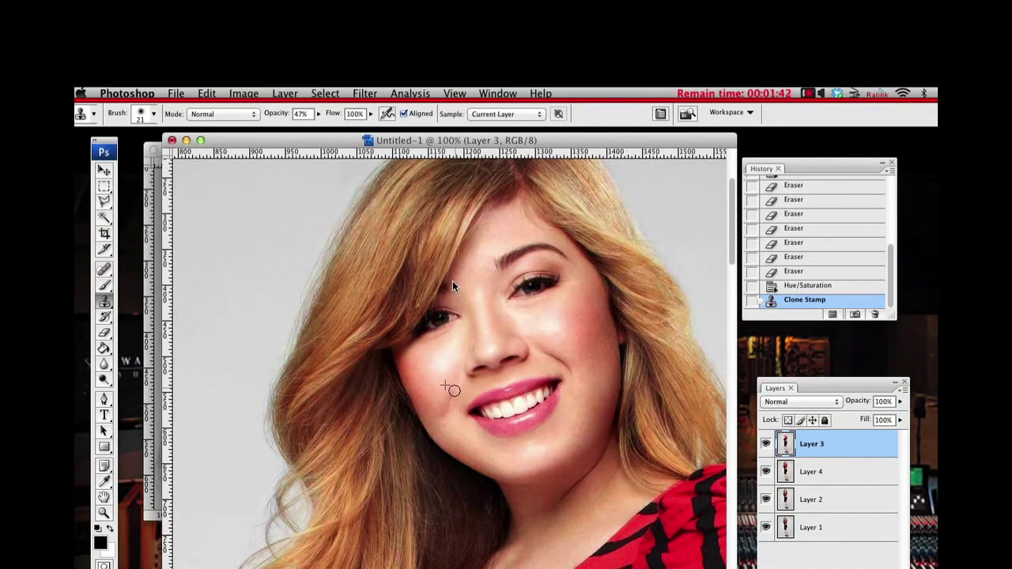
{"action": "left_click", "coordinate": [443, 416]}
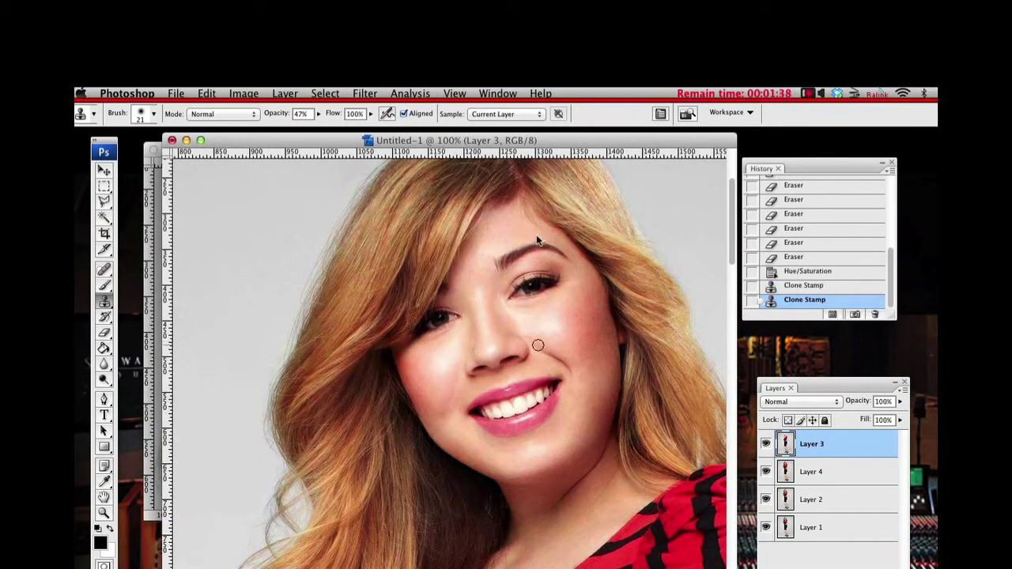
- Clone skin over the smile line on the opposite cheek and touch up the first cheek's crease once more
{"action": "left_click", "coordinate": [571, 387]}
{"action": "mouse_move", "coordinate": [551, 355]}
{"action": "left_mouse_down"}
{"action": "mouse_move", "coordinate": [543, 351]}
{"action": "mouse_move", "coordinate": [568, 374]}
{"action": "mouse_move", "coordinate": [551, 352]}
{"action": "mouse_move", "coordinate": [563, 361]}
{"action": "mouse_move", "coordinate": [569, 391]}
{"action": "left_mouse_up"}
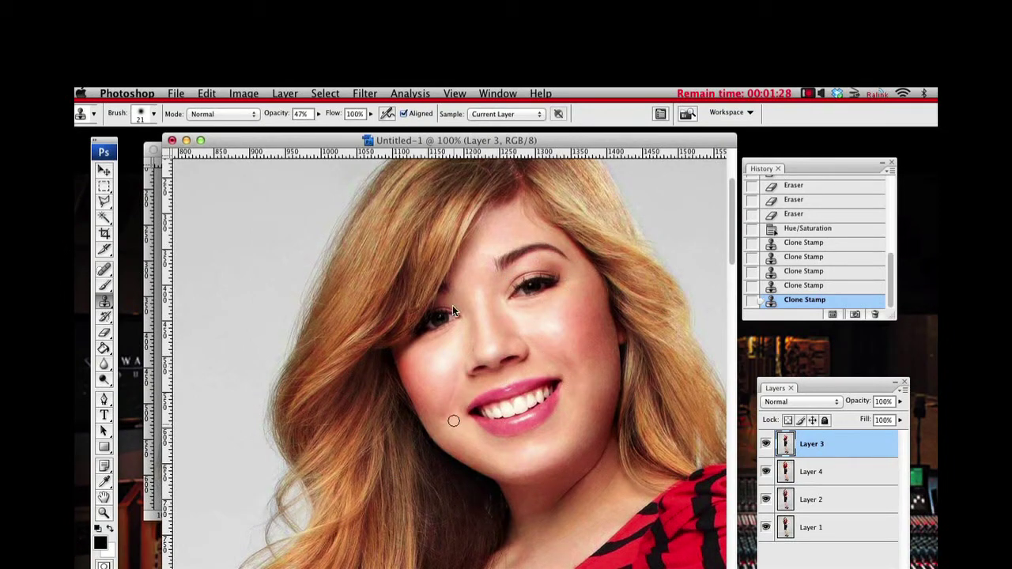
{"action": "left_click", "coordinate": [446, 407]}
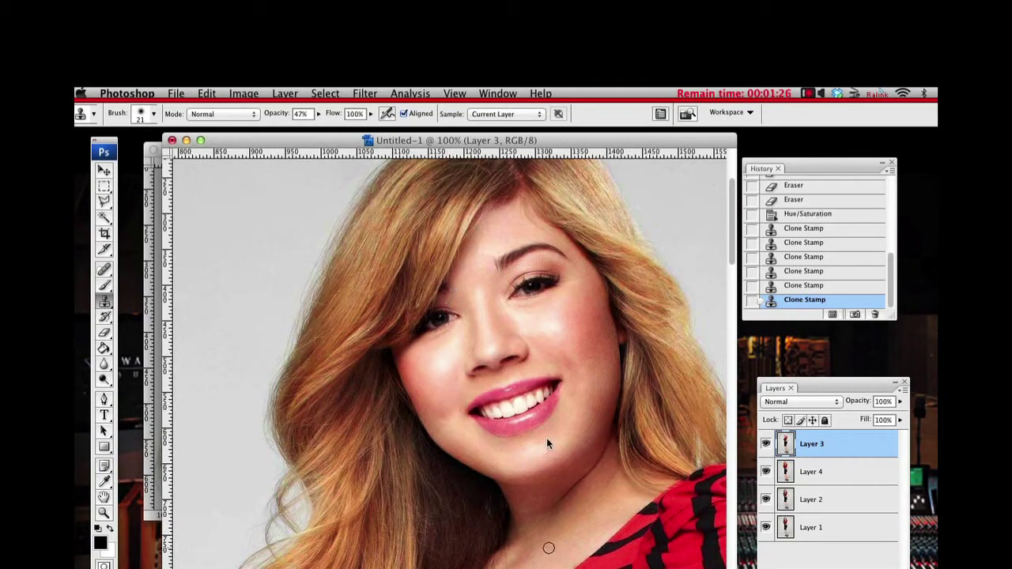
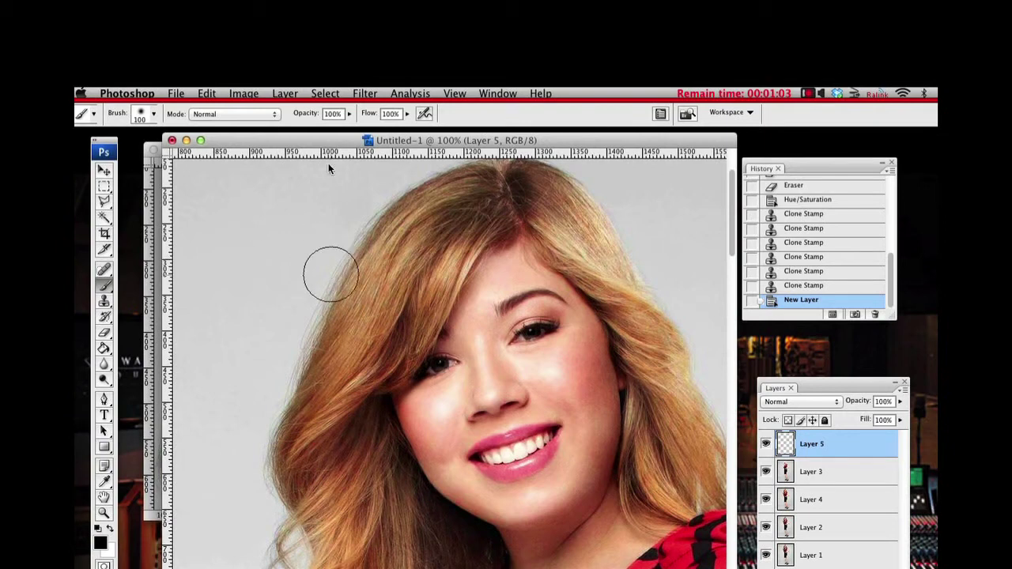
- Paint black strokes on Layer 5 down the side of the face and along the jaw and chin with a soft 65 px brush
{"action": "left_click", "coordinate": [155, 115]}
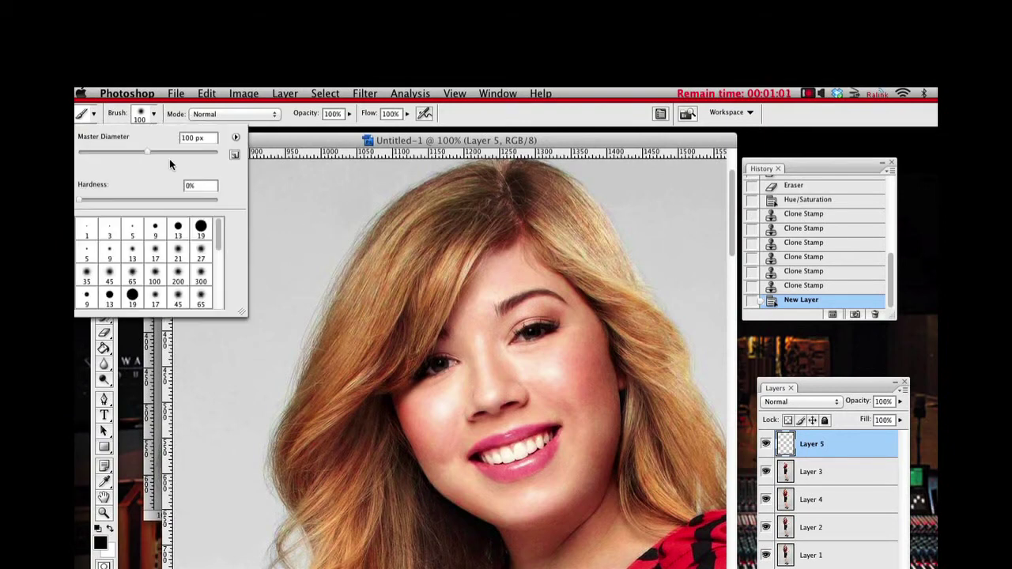
{"action": "left_click", "coordinate": [132, 274]}
{"action": "mouse_move", "coordinate": [583, 311]}
{"action": "left_mouse_down"}
{"action": "mouse_move", "coordinate": [602, 411]}
{"action": "mouse_move", "coordinate": [597, 505]}
{"action": "left_mouse_up"}
{"action": "mouse_move", "coordinate": [383, 386]}
{"action": "left_mouse_down"}
{"action": "mouse_move", "coordinate": [407, 447]}
{"action": "mouse_move", "coordinate": [465, 519]}
{"action": "mouse_move", "coordinate": [542, 542]}
{"action": "mouse_move", "coordinate": [585, 510]}
{"action": "left_mouse_up"}
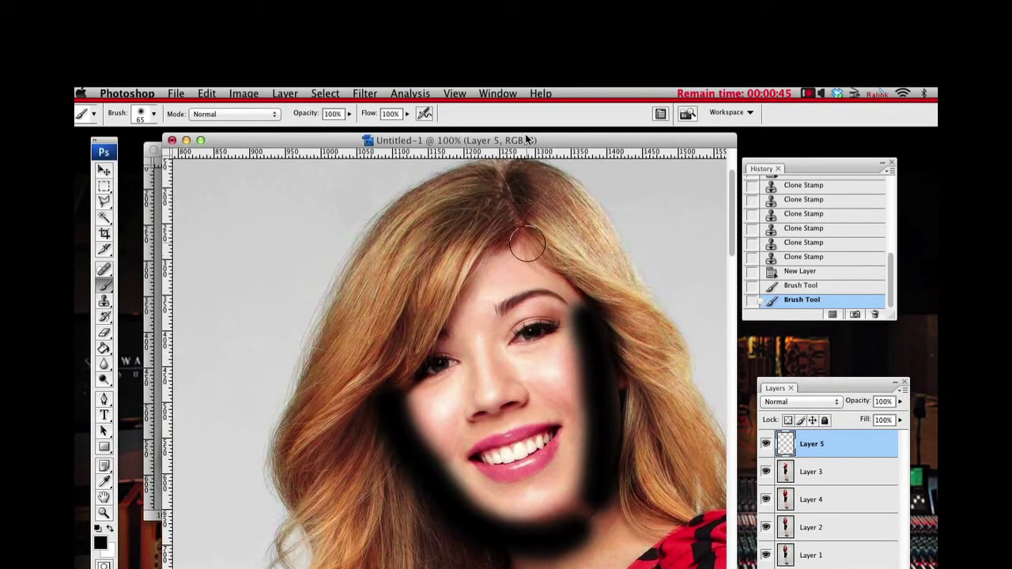
- Paint black strokes along the hairline on both sides of the forehead with a soft 45 px brush
{"action": "left_click", "coordinate": [147, 114]}
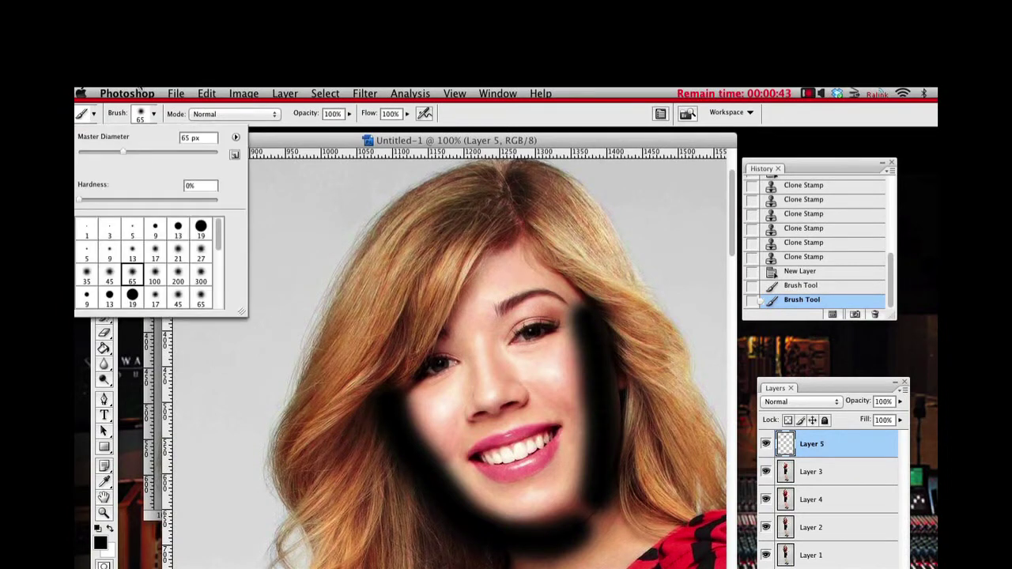
{"action": "left_click", "coordinate": [132, 251]}
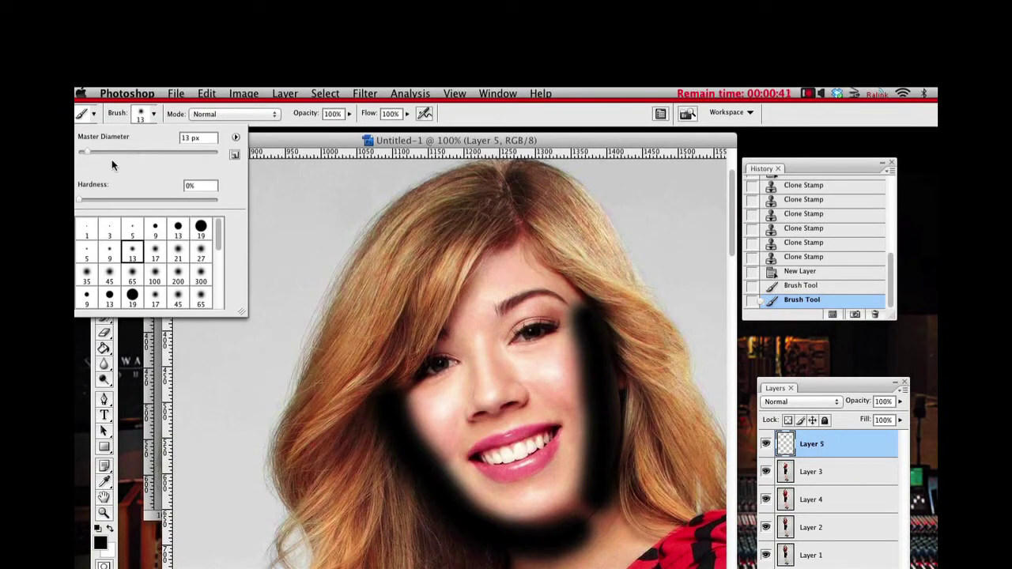
{"action": "left_click", "coordinate": [111, 275]}
{"action": "left_click_drag", "start_coordinate": [539, 268], "coordinate": [591, 300]}
{"action": "left_click_drag", "start_coordinate": [503, 248], "coordinate": [484, 260]}
- Paint black strokes down both sides of the nose and small patches on the lower cheeks and chin with a soft 35 px brush
{"action": "left_click", "coordinate": [149, 114]}
{"action": "left_click", "coordinate": [153, 115]}
{"action": "left_click", "coordinate": [152, 114]}
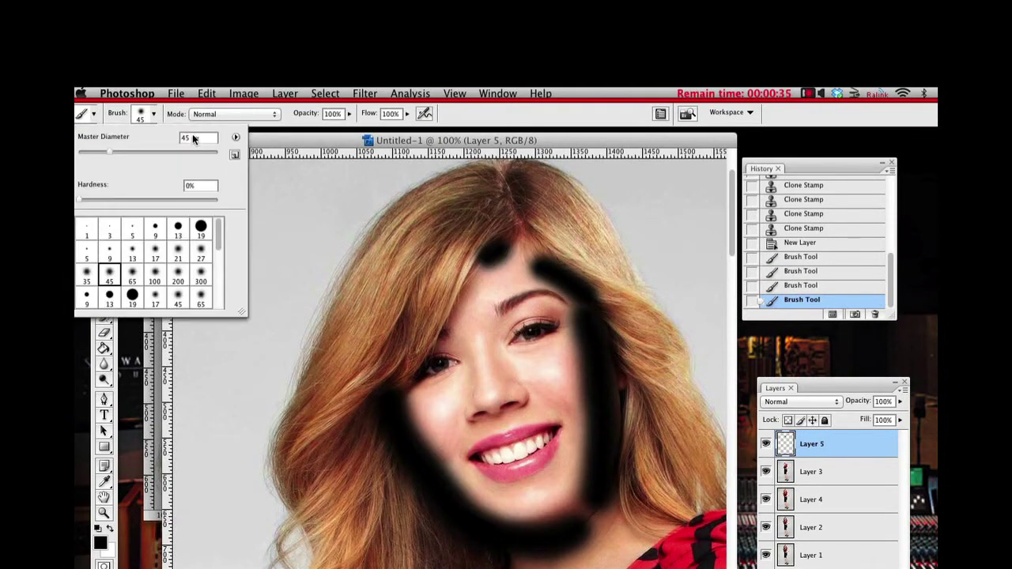
{"action": "key", "text": "comma"}
{"action": "mouse_move", "coordinate": [496, 350]}
{"action": "left_mouse_down"}
{"action": "mouse_move", "coordinate": [506, 384]}
{"action": "mouse_move", "coordinate": [470, 345]}
{"action": "mouse_move", "coordinate": [470, 400]}
{"action": "left_mouse_up"}
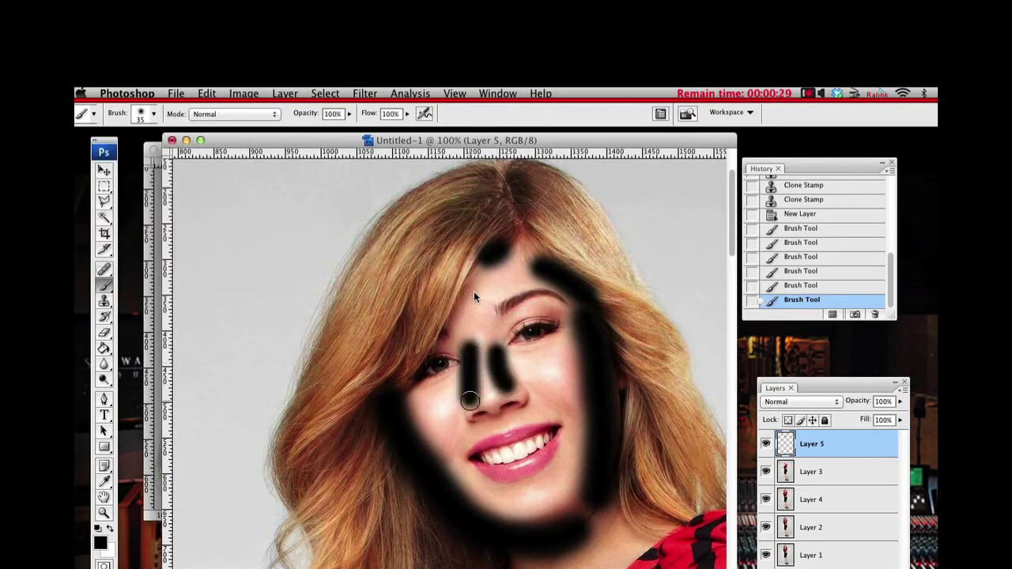
{"action": "left_click", "coordinate": [570, 495]}
{"action": "left_click", "coordinate": [446, 467]}
{"action": "left_click_drag", "start_coordinate": [578, 409], "coordinate": [593, 430]}
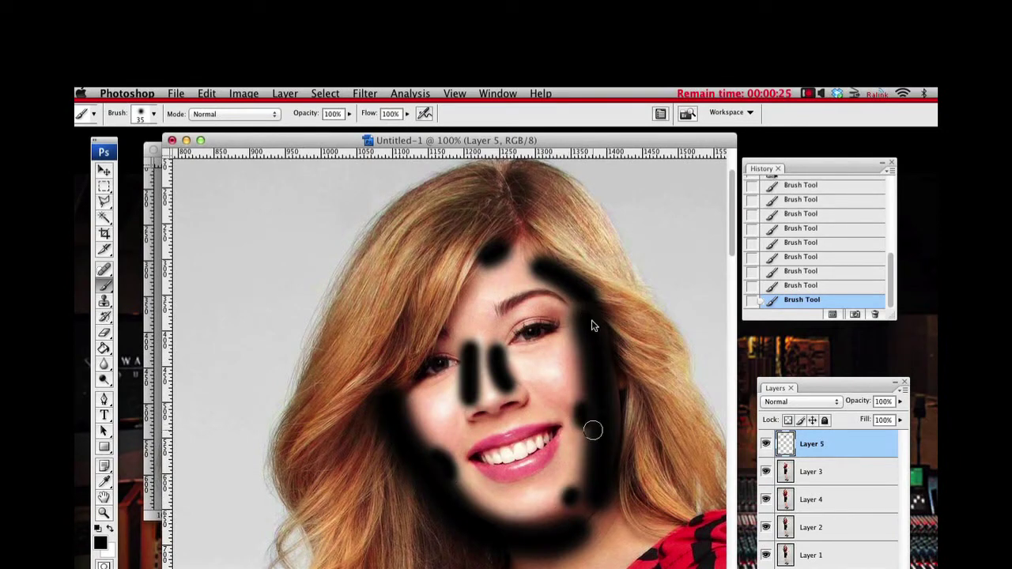
- Apply a Gaussian Blur with a radius of 9.7 pixels to the black strokes on Layer 5
{"action": "left_click", "coordinate": [364, 94]}
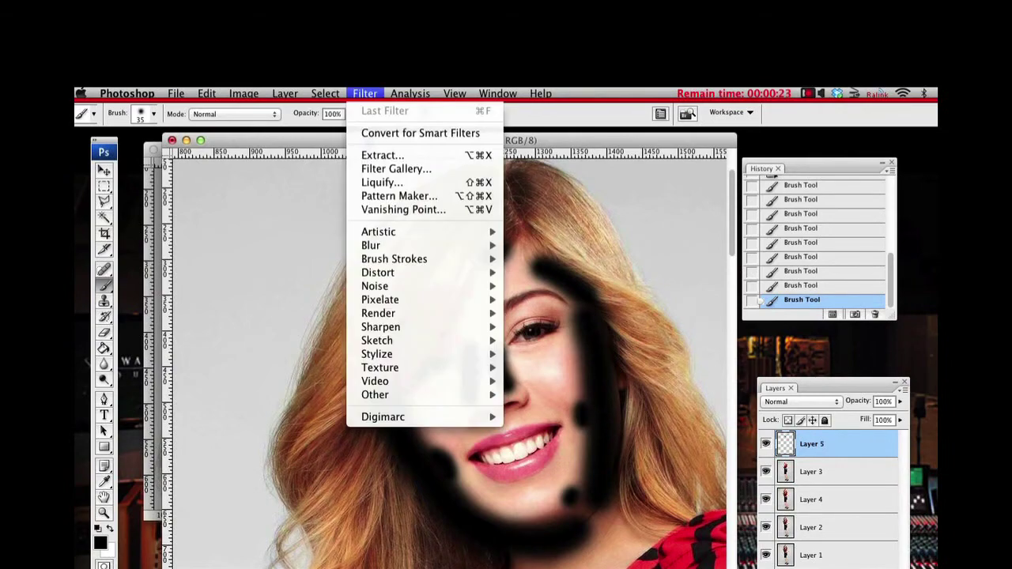
{"action": "mouse_move", "coordinate": [411, 245]}
{"action": "key", "text": "Down"}
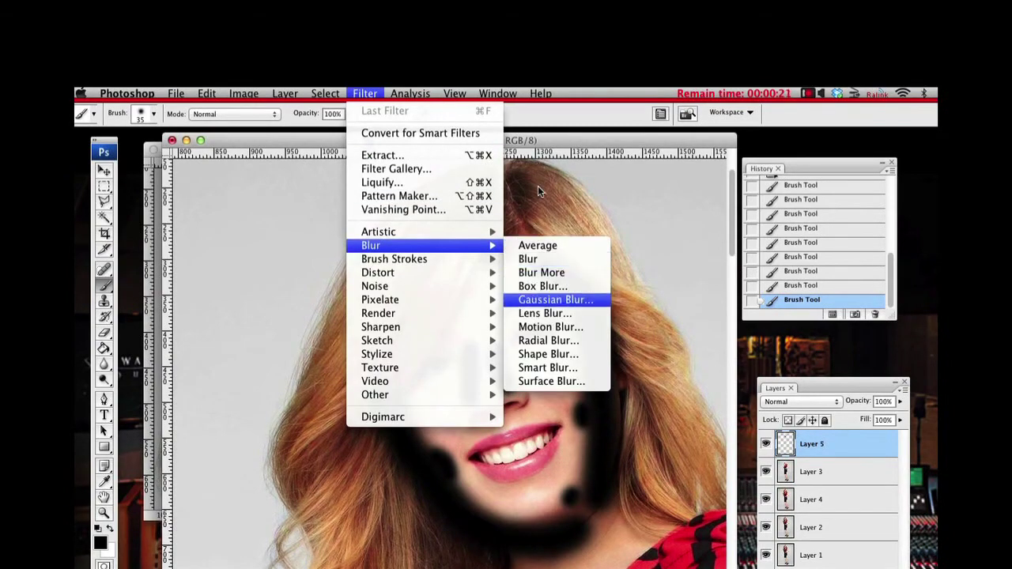
{"action": "key", "text": "Return"}
{"action": "left_click_drag", "start_coordinate": [927, 324], "coordinate": [590, 299]}
{"action": "type", "text": "8.8"}
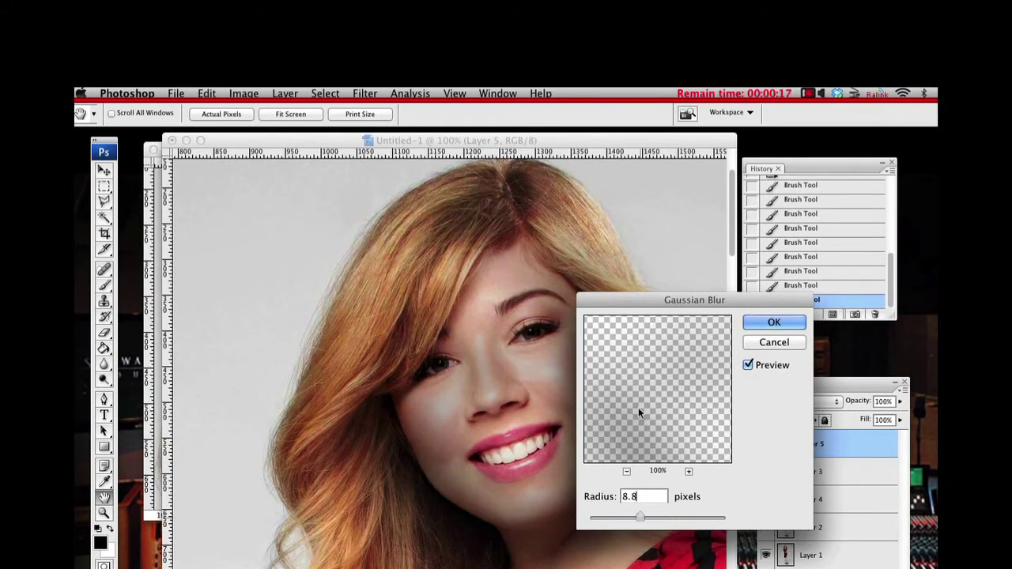
{"action": "key", "text": "Up"}
{"action": "key", "text": "Up"}
{"action": "key", "text": "Up"}
{"action": "key", "text": "Up"}
{"action": "key", "text": "Up"}
{"action": "key", "text": "Up"}
{"action": "key", "text": "Up"}
{"action": "key", "text": "Up"}
{"action": "key", "text": "Up"}
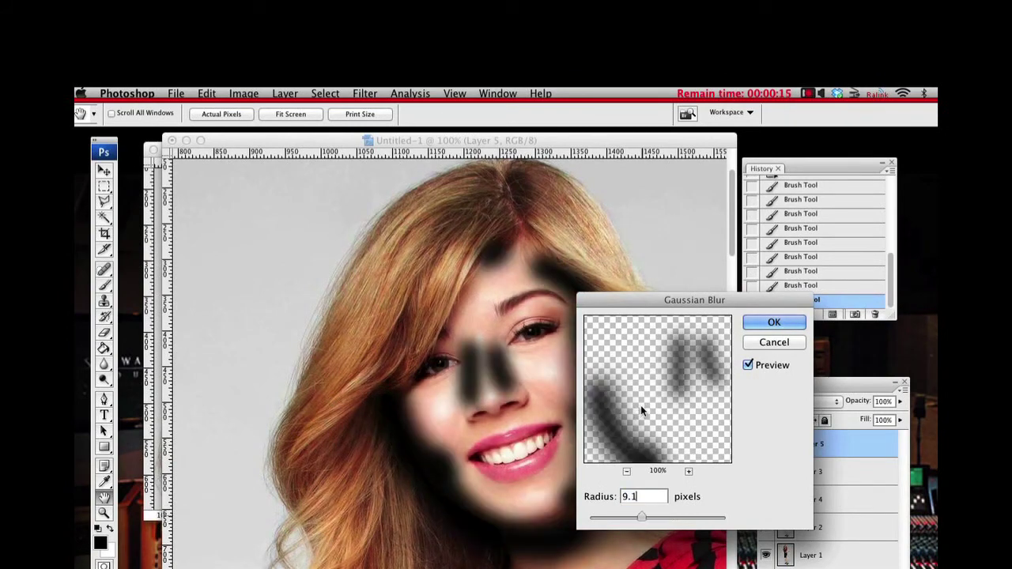
{"action": "left_click_drag", "start_coordinate": [644, 406], "coordinate": [641, 406]}
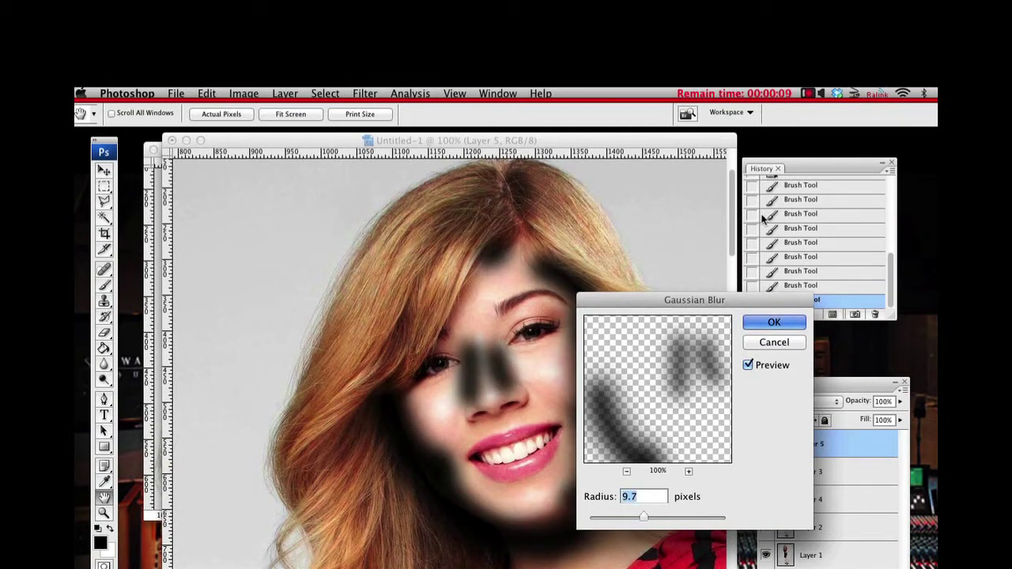
{"action": "key", "text": "Return"}
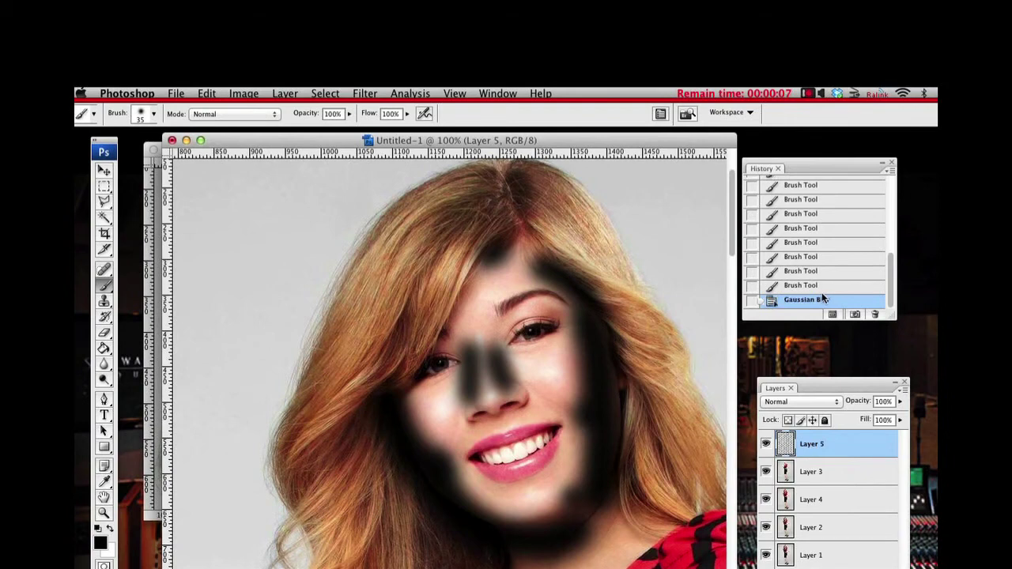
- Set Layer 5's blending mode to Overlay and its opacity to 40%
{"action": "left_click", "coordinate": [798, 402]}
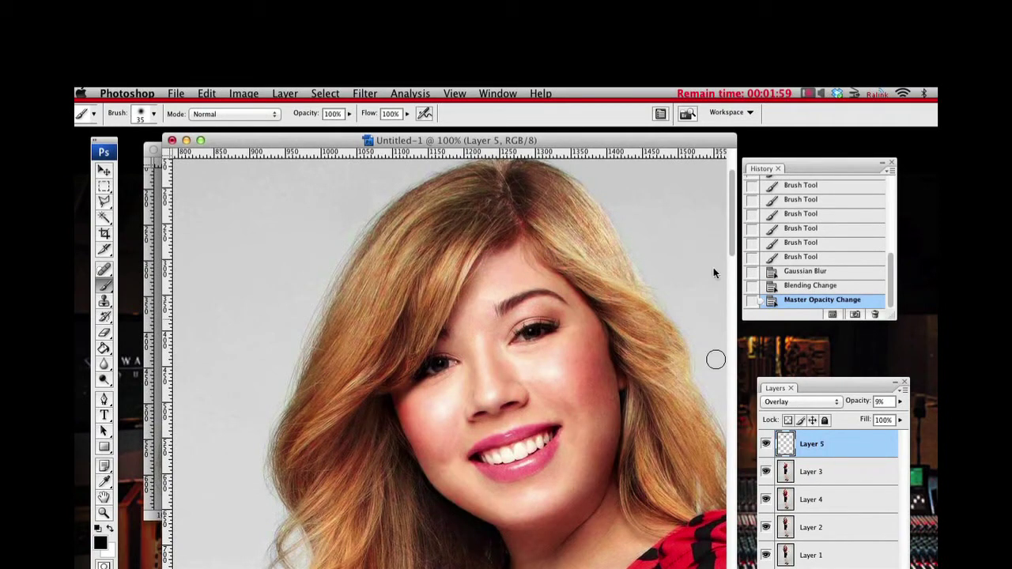
{"action": "left_click", "coordinate": [900, 402]}
{"action": "left_click_drag", "start_coordinate": [872, 415], "coordinate": [900, 416]}
{"action": "left_click_drag", "start_coordinate": [899, 310], "coordinate": [852, 312]}
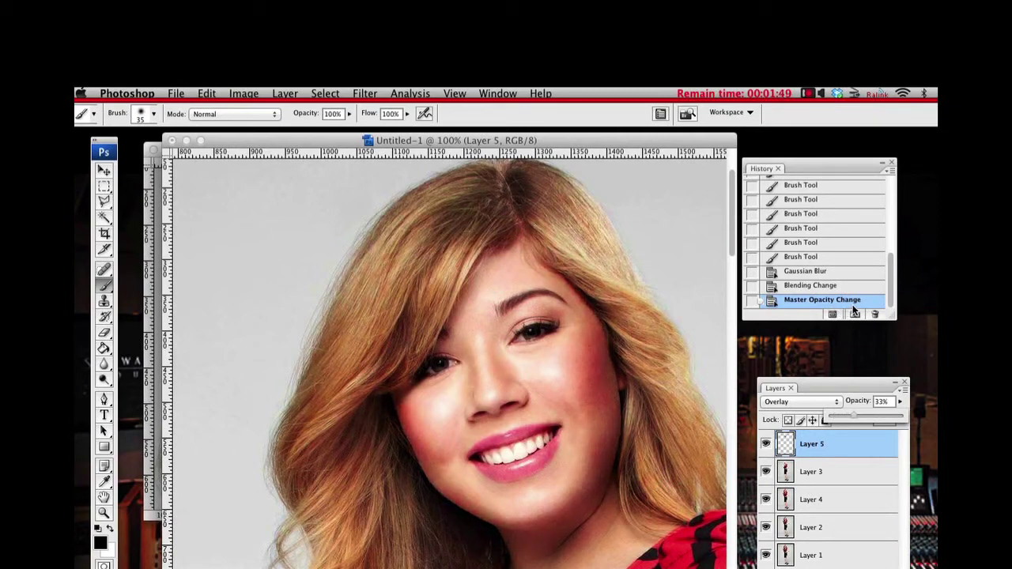
{"action": "left_click_drag", "start_coordinate": [855, 304], "coordinate": [917, 301]}
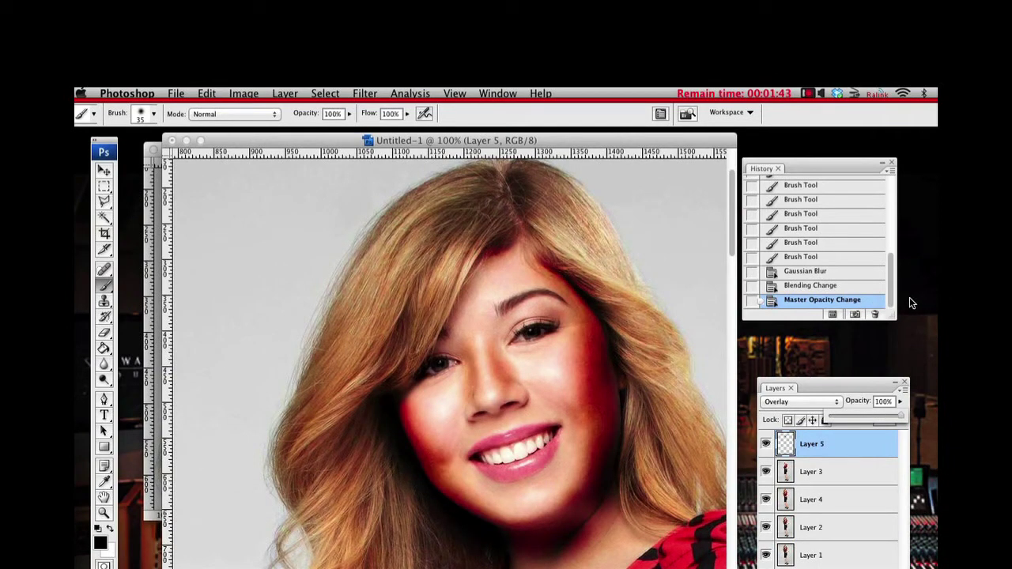
{"action": "left_click_drag", "start_coordinate": [903, 304], "coordinate": [862, 313]}
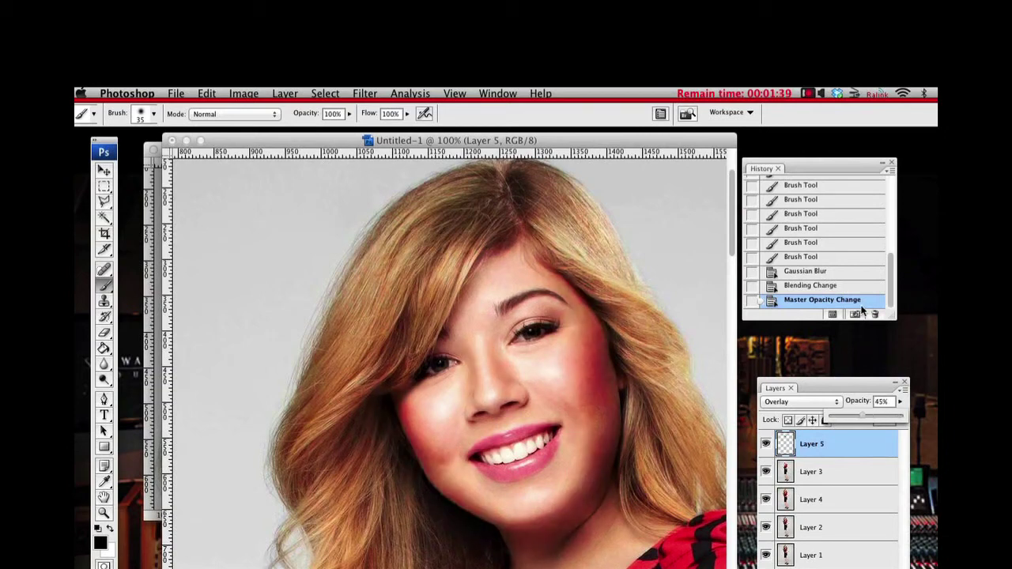
{"action": "left_click_drag", "start_coordinate": [859, 310], "coordinate": [856, 311]}
{"action": "scroll", "coordinate": [558, 358], "scroll_direction": "down", "scroll_amount": 2}
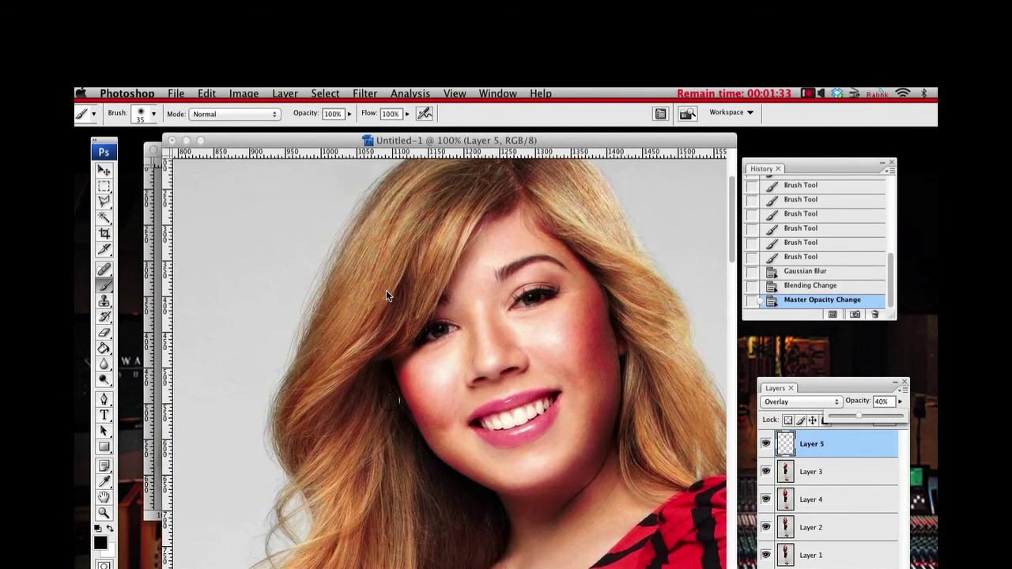
{"action": "scroll", "coordinate": [512, 322], "scroll_direction": "up", "scroll_amount": 3}
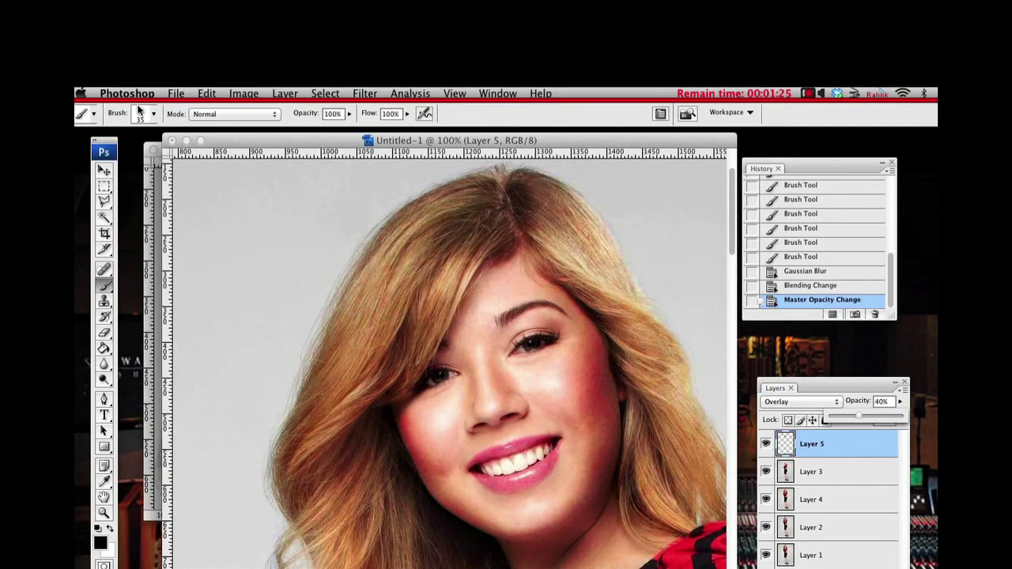
{"action": "key", "text": "m"}
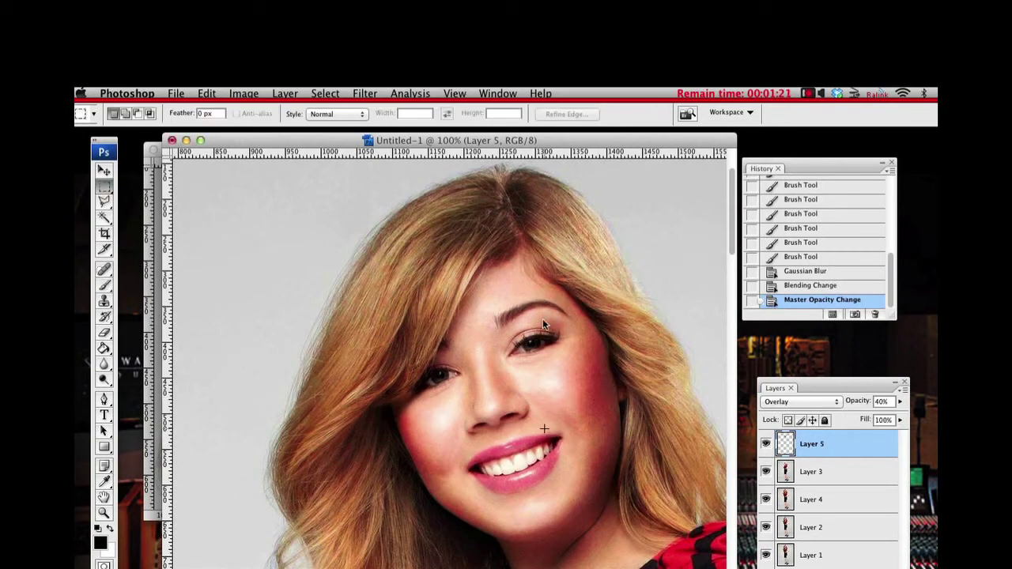
{"action": "scroll", "coordinate": [542, 319], "scroll_direction": "down", "scroll_amount": 2}
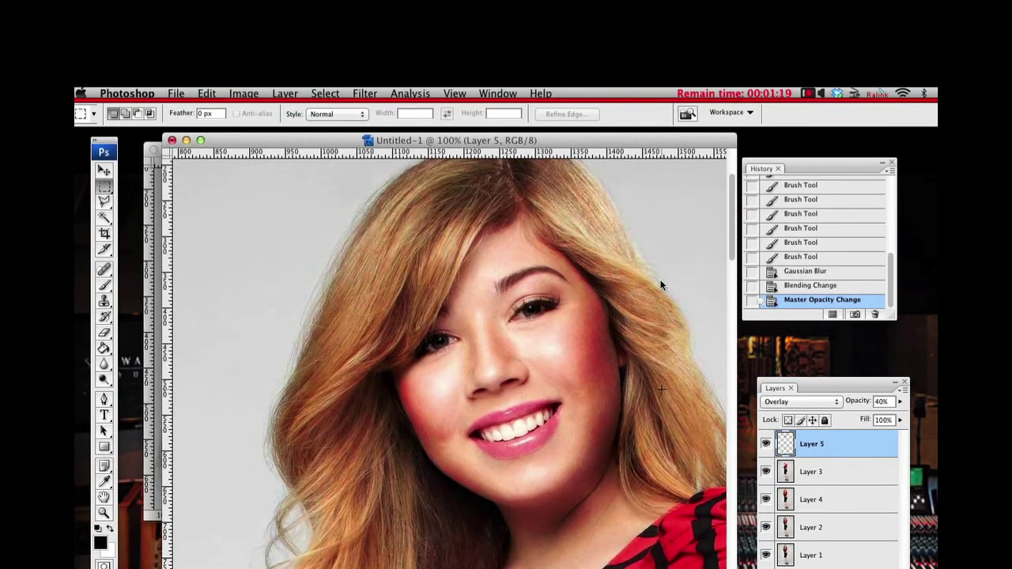
- Erase the eye areas from Layer 3 with a soft 65 px eraser
{"action": "scroll", "coordinate": [589, 285], "scroll_direction": "up", "scroll_amount": 2}
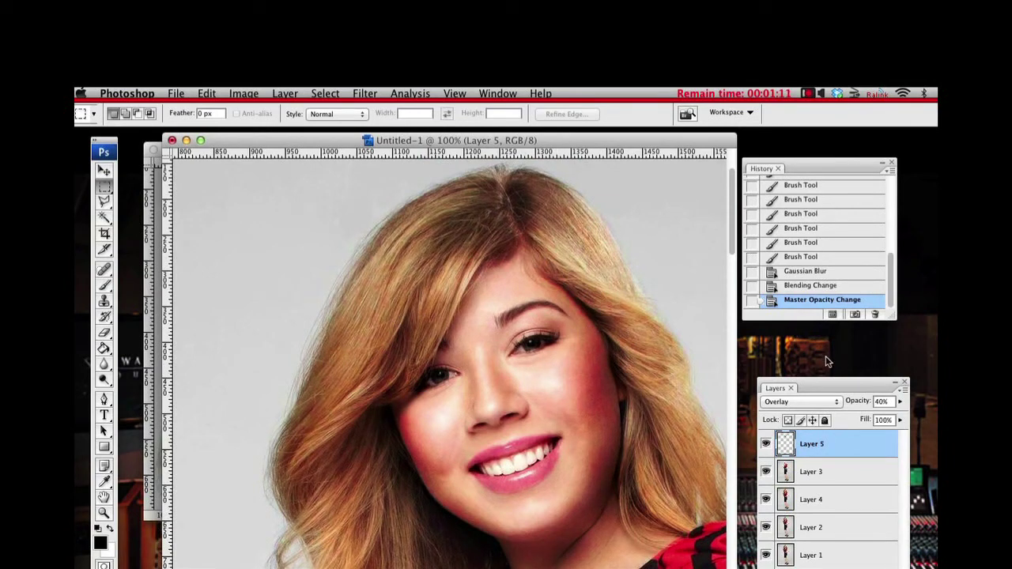
{"action": "key", "text": "alt+bracketleft"}
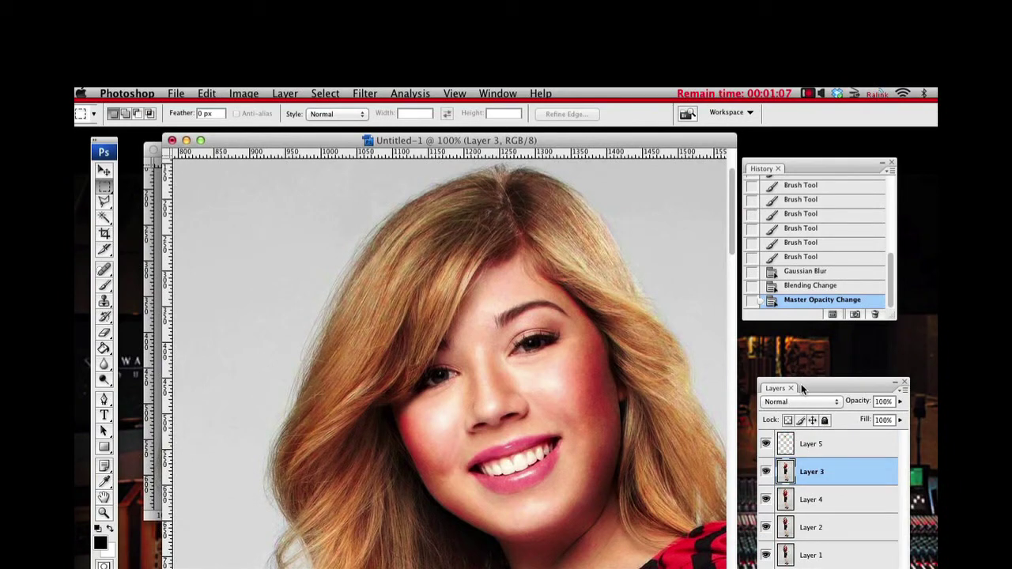
{"action": "key", "text": "alt+shift+bracketleft"}
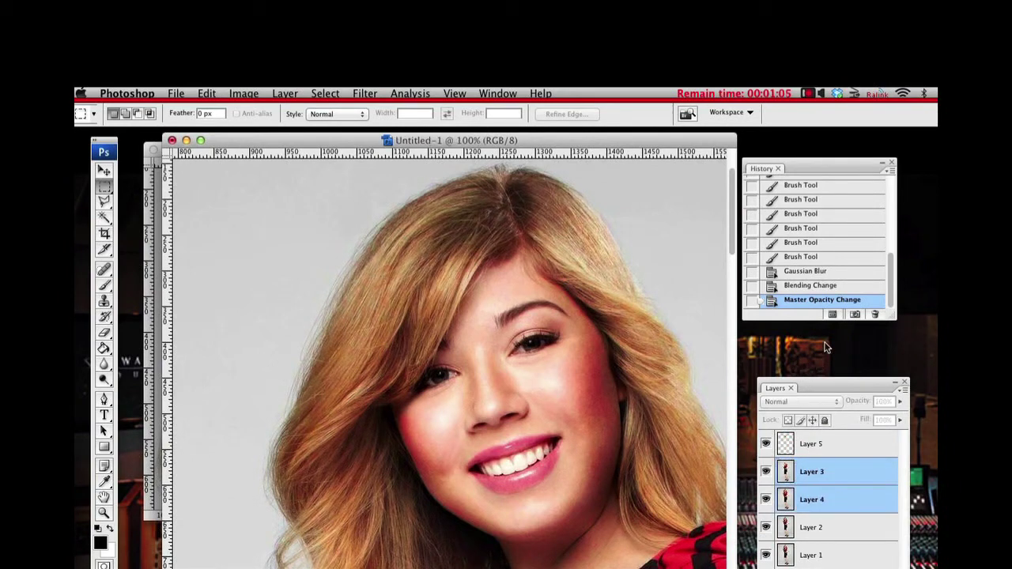
{"action": "key", "text": "alt+bracketleft"}
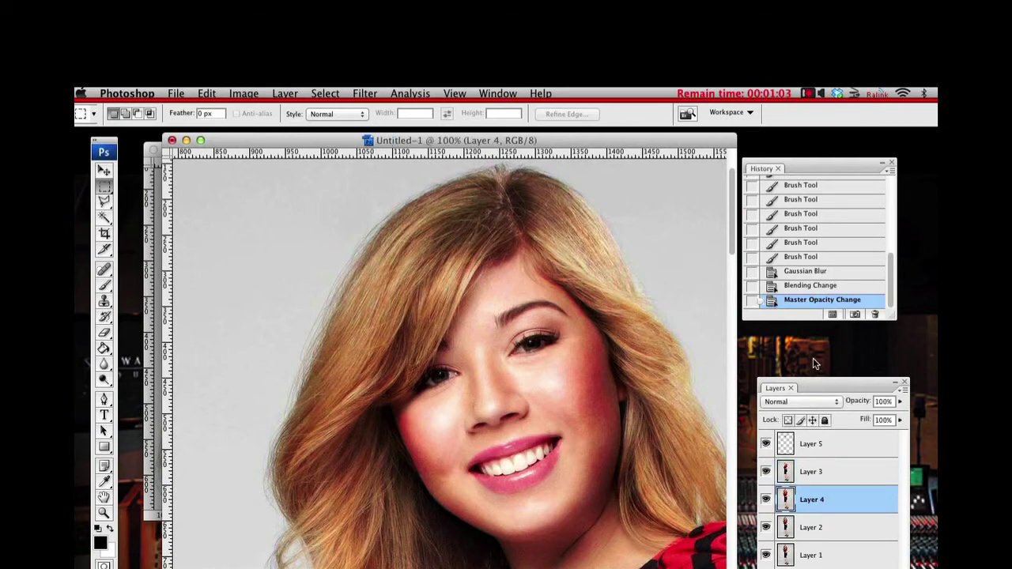
{"action": "key", "text": "alt+bracketright"}
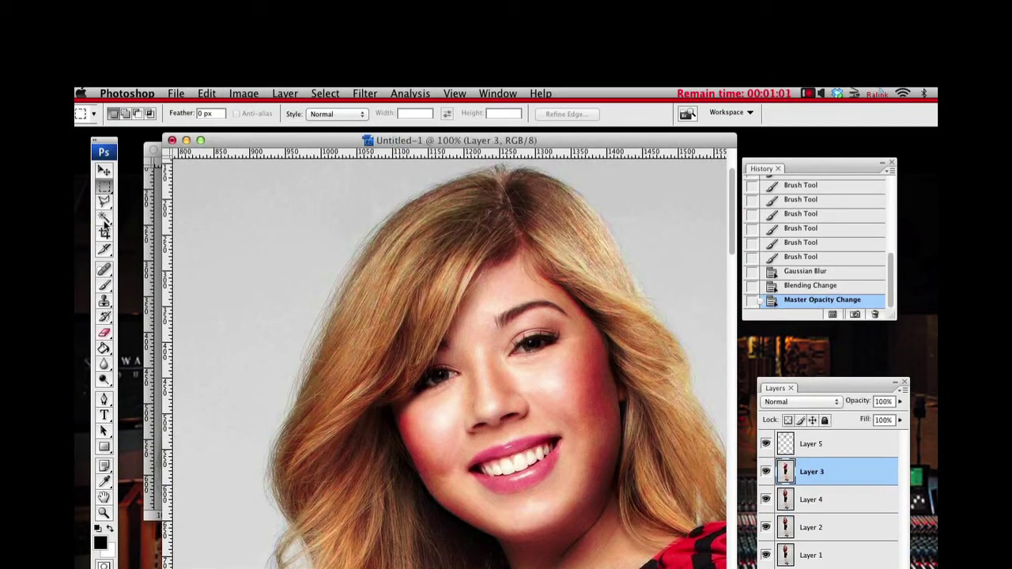
{"action": "key", "text": "e"}
{"action": "left_click", "coordinate": [153, 113]}
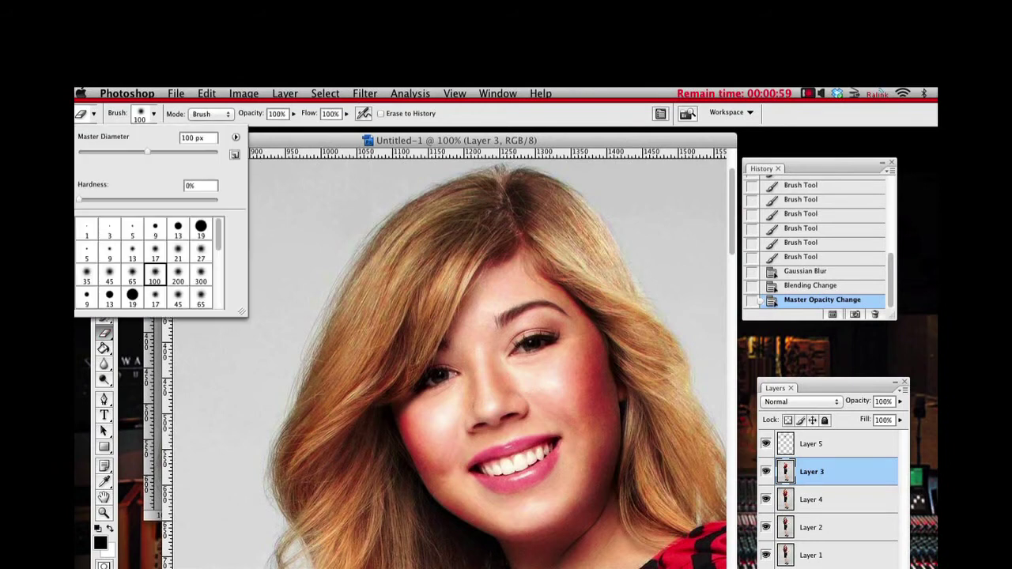
{"action": "left_click", "coordinate": [132, 274]}
{"action": "left_click", "coordinate": [521, 352]}
{"action": "left_click_drag", "start_coordinate": [546, 342], "coordinate": [562, 341]}
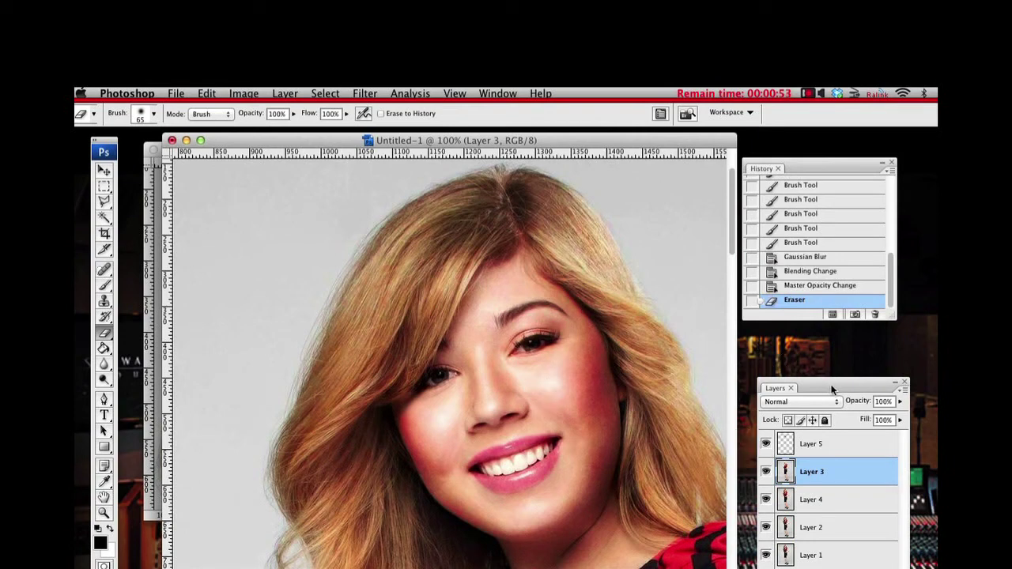
- Erase both eye areas from Layer 4 with the same soft 65 px eraser
{"action": "left_click", "coordinate": [814, 499]}
{"action": "left_click_drag", "start_coordinate": [502, 341], "coordinate": [557, 341]}
{"action": "left_click_drag", "start_coordinate": [434, 376], "coordinate": [413, 385]}
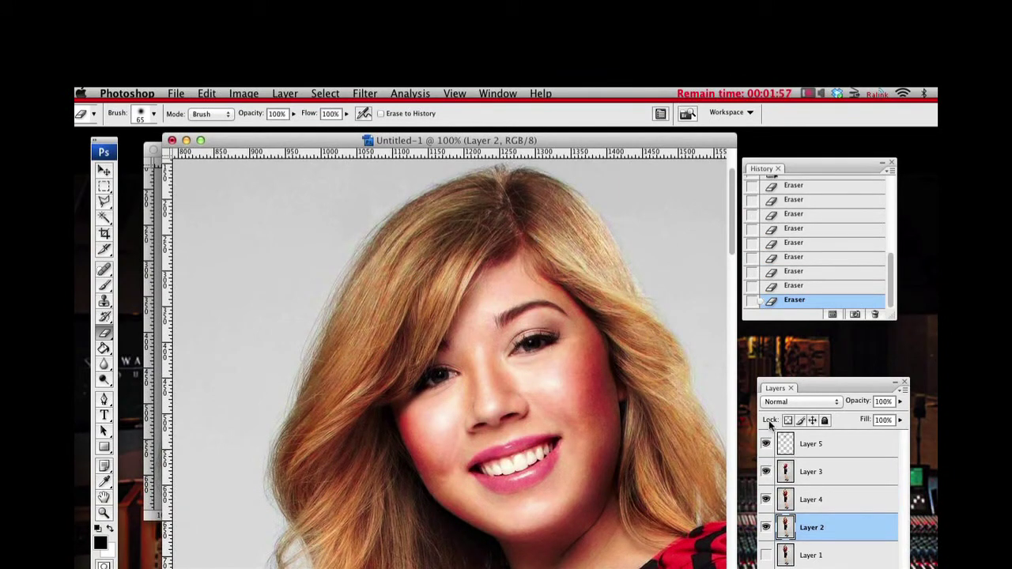
- Check the erased eyes by temporarily hiding and showing Layers 2, 3 and 4
{"action": "left_click", "coordinate": [766, 526]}
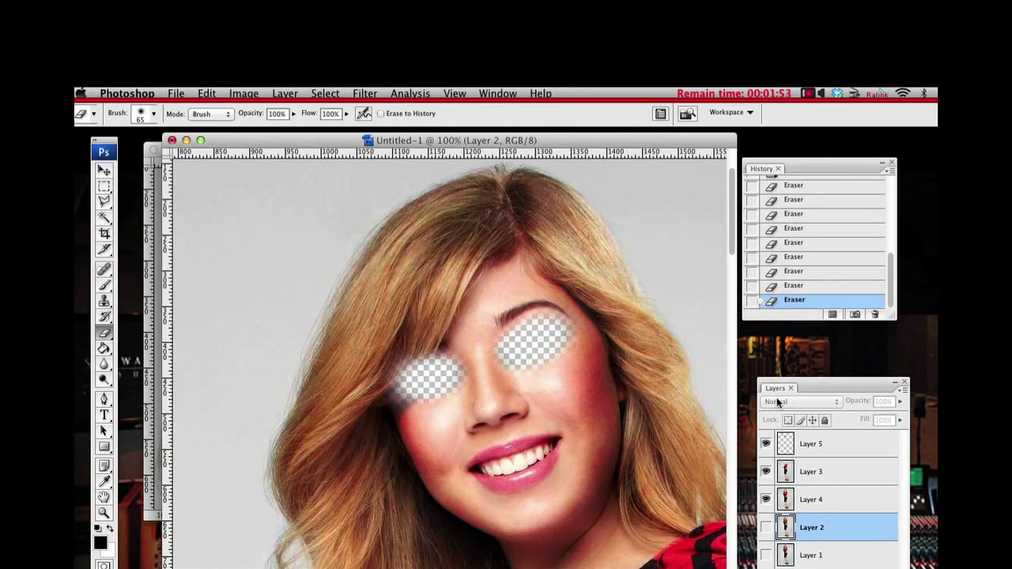
{"action": "left_click", "coordinate": [765, 471]}
{"action": "left_click", "coordinate": [765, 499]}
{"action": "left_click", "coordinate": [765, 527]}
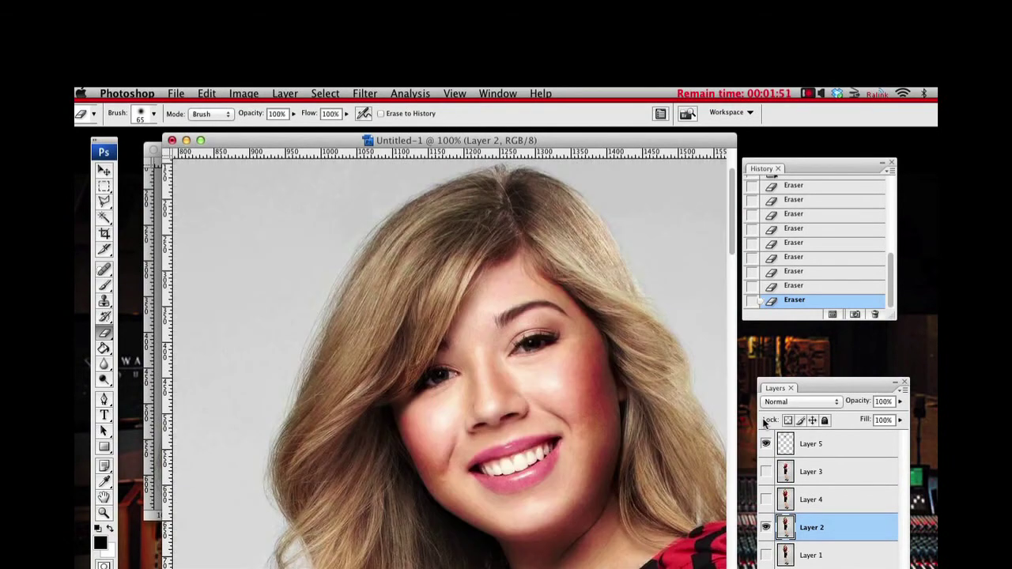
{"action": "left_click", "coordinate": [765, 499]}
{"action": "left_click", "coordinate": [765, 471]}
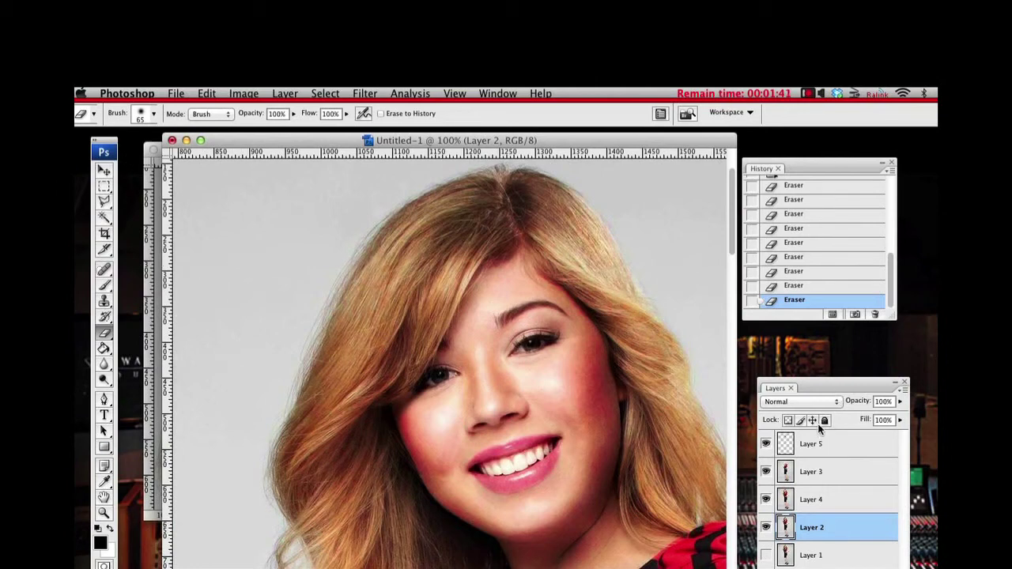
- Select the whole canvas and paste a copy of the portrait as a new layer above Layer 2
{"action": "left_click", "coordinate": [325, 93]}
{"action": "left_click", "coordinate": [326, 108]}
{"action": "key", "text": "super+v"}
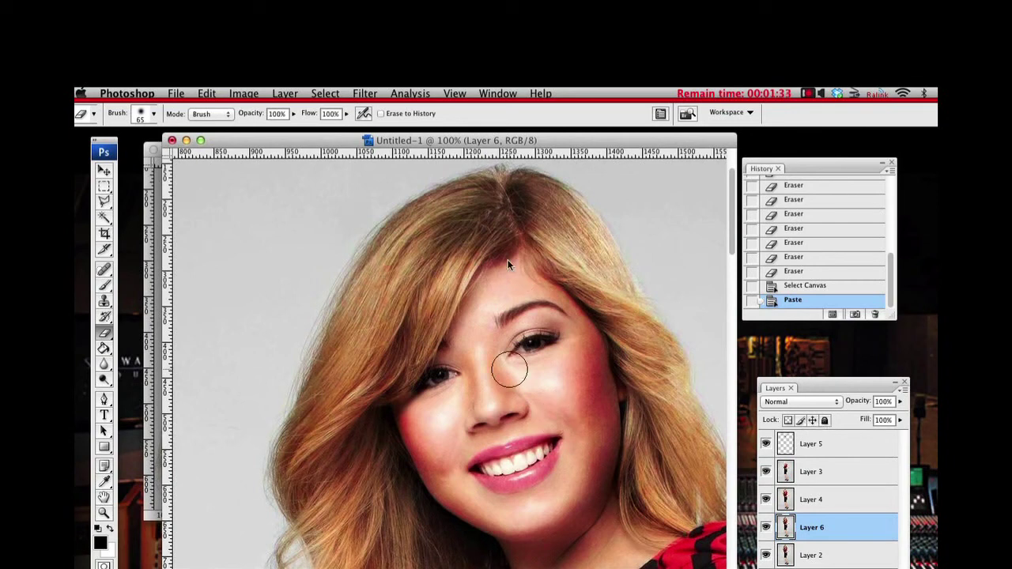
- Sharpen the eyes on Layer 6 with an Unsharp Mask, amount 28%, radius 2.8 pixels and threshold 0 levels
{"action": "left_click", "coordinate": [104, 513]}
{"action": "left_click_drag", "start_coordinate": [499, 231], "coordinate": [564, 271]}
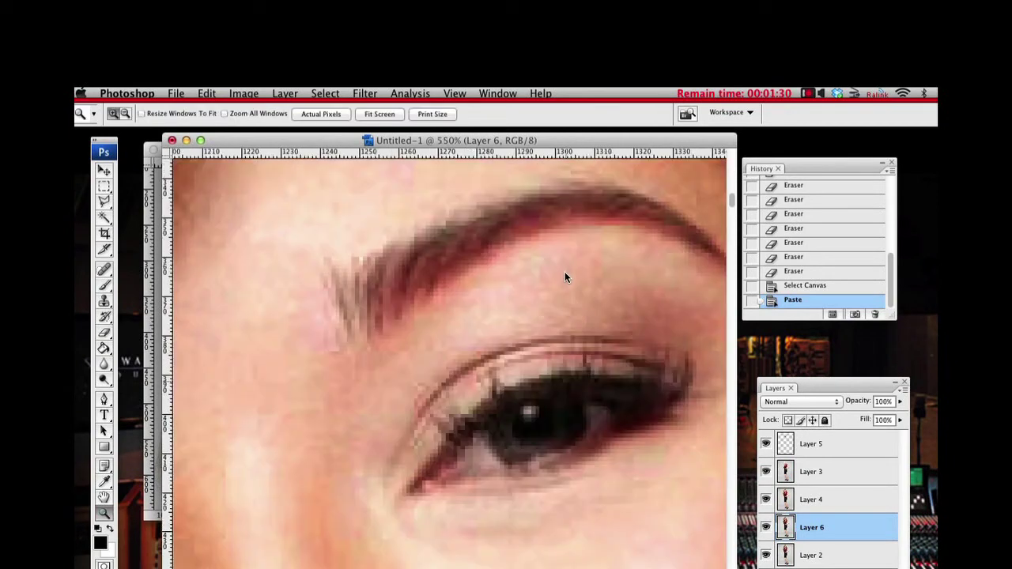
{"action": "left_click", "coordinate": [545, 314], "text": "alt"}
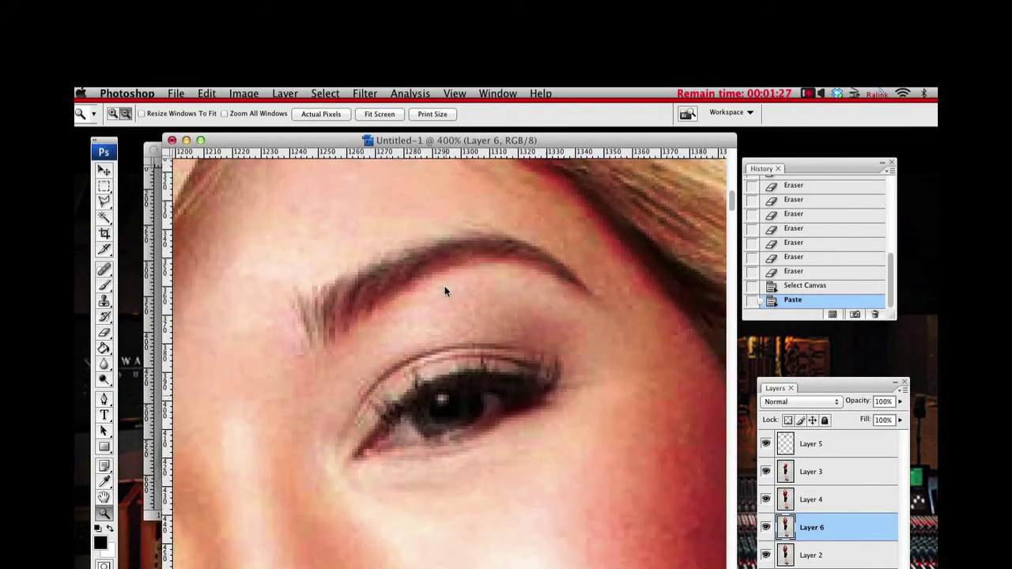
{"action": "left_click", "coordinate": [445, 291], "text": "alt"}
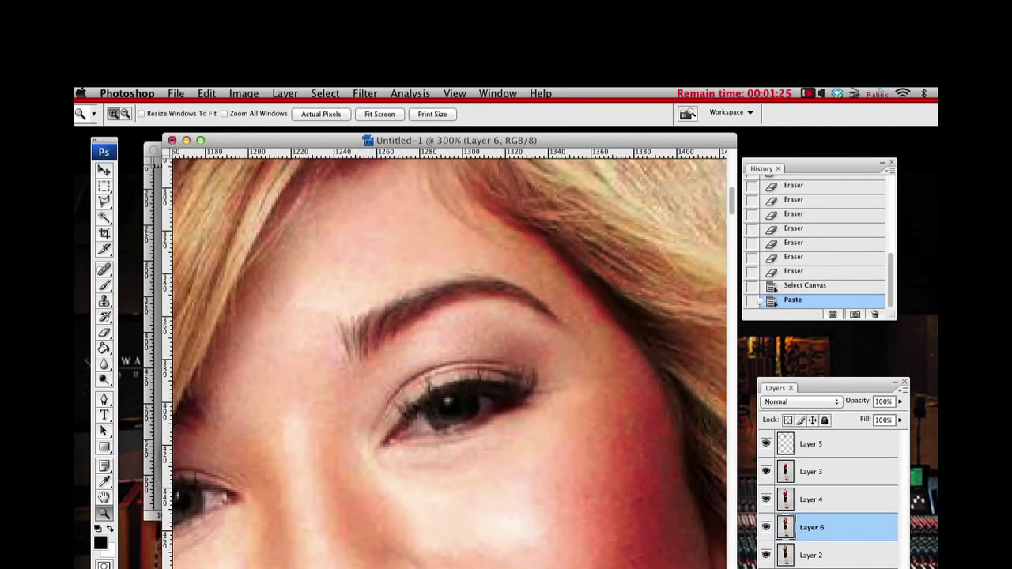
{"action": "left_click", "coordinate": [364, 93]}
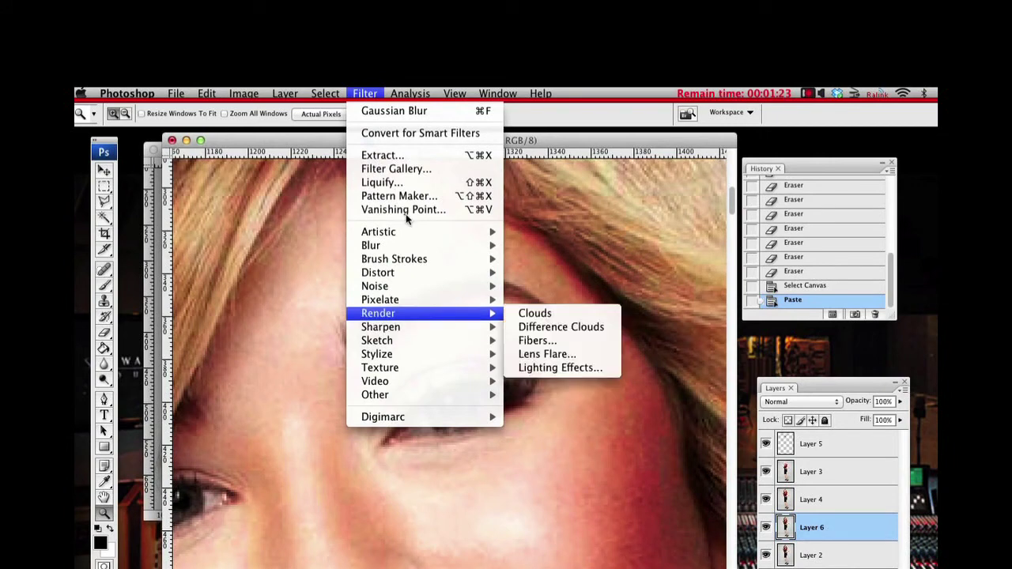
{"action": "key", "text": "Down"}
{"action": "key", "text": "Right"}
{"action": "key", "text": "Down"}
{"action": "key", "text": "Down"}
{"action": "key", "text": "Down"}
{"action": "key", "text": "Down"}
{"action": "key", "text": "Return"}
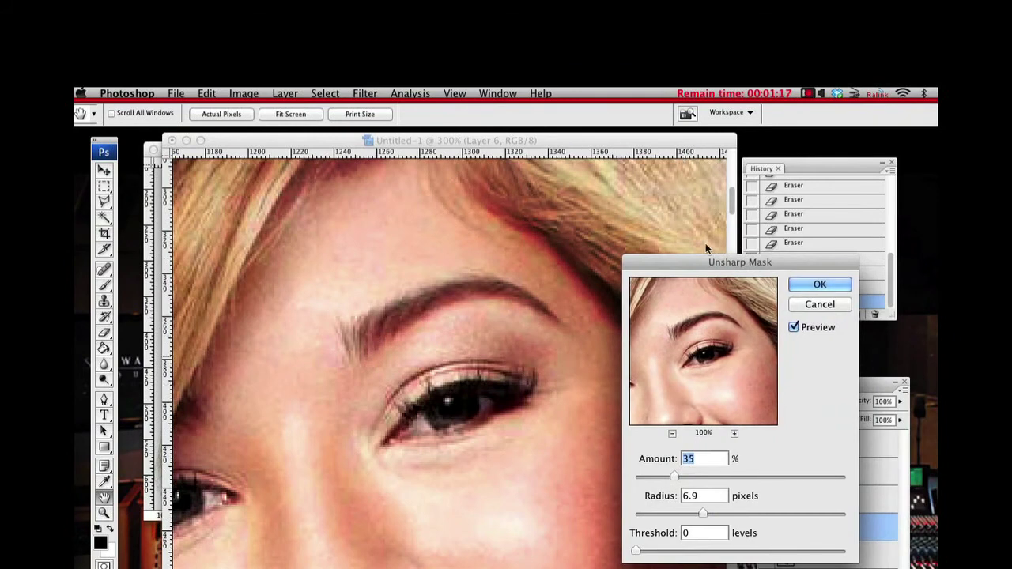
{"action": "left_click_drag", "start_coordinate": [713, 241], "coordinate": [704, 237]}
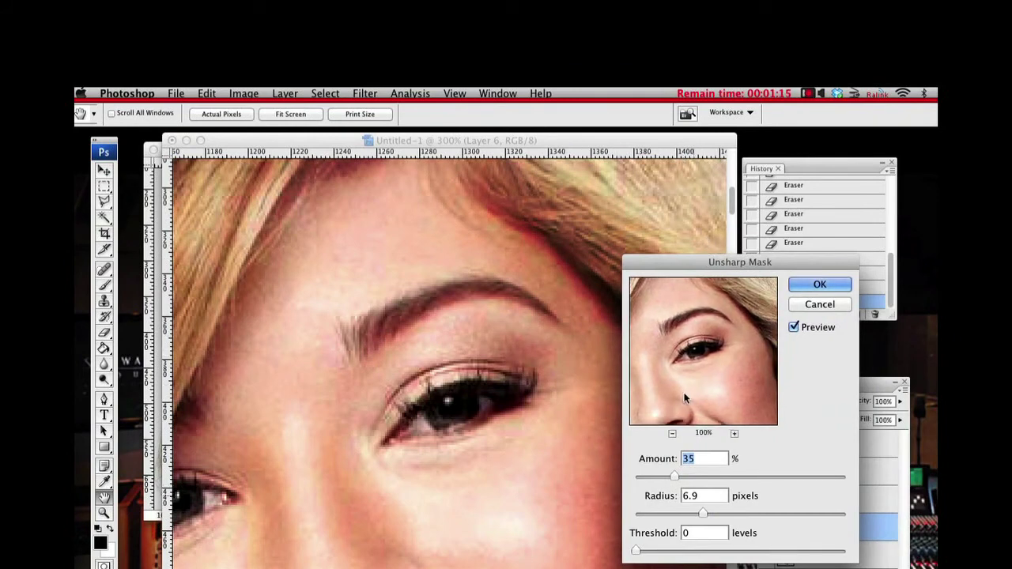
{"action": "left_click", "coordinate": [676, 513]}
{"action": "key", "text": "shift+Tab"}
{"action": "key", "text": "Down"}
{"action": "key", "text": "Down"}
{"action": "key", "text": "Down"}
{"action": "key", "text": "Down"}
{"action": "key", "text": "Down"}
{"action": "key", "text": "Down"}
{"action": "key", "text": "Down"}
{"action": "key", "text": "Down"}
{"action": "key", "text": "Down"}
{"action": "key", "text": "Down"}
{"action": "key", "text": "Down"}
{"action": "key", "text": "Down"}
{"action": "key", "text": "Down"}
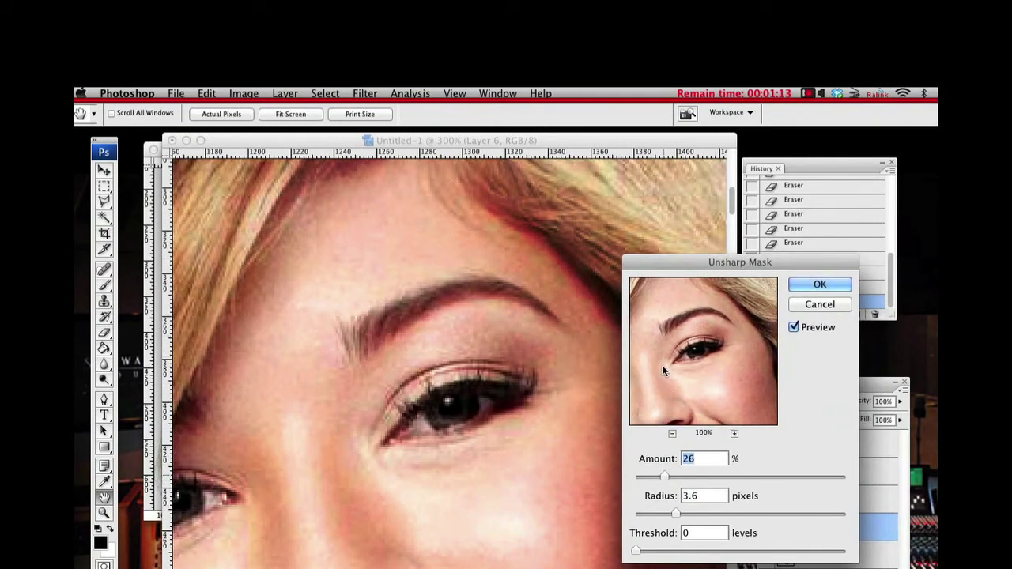
{"action": "key", "text": "Tab"}
{"action": "key", "text": "Down"}
{"action": "key", "text": "Down"}
{"action": "key", "text": "Down"}
{"action": "key", "text": "Down"}
{"action": "key", "text": "Down"}
{"action": "key", "text": "Down"}
{"action": "key", "text": "Down"}
{"action": "key", "text": "Down"}
{"action": "key", "text": "shift+Tab"}
{"action": "key", "text": "Up"}
{"action": "key", "text": "Up"}
{"action": "key", "text": "Up"}
{"action": "key", "text": "Up"}
{"action": "key", "text": "Up"}
{"action": "key", "text": "Up"}
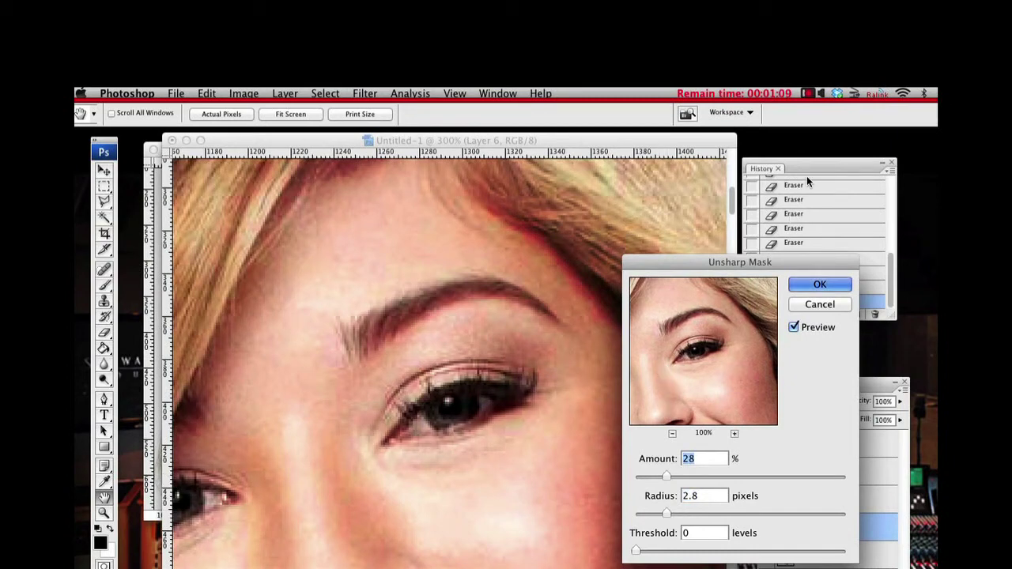
{"action": "key", "text": "Return"}
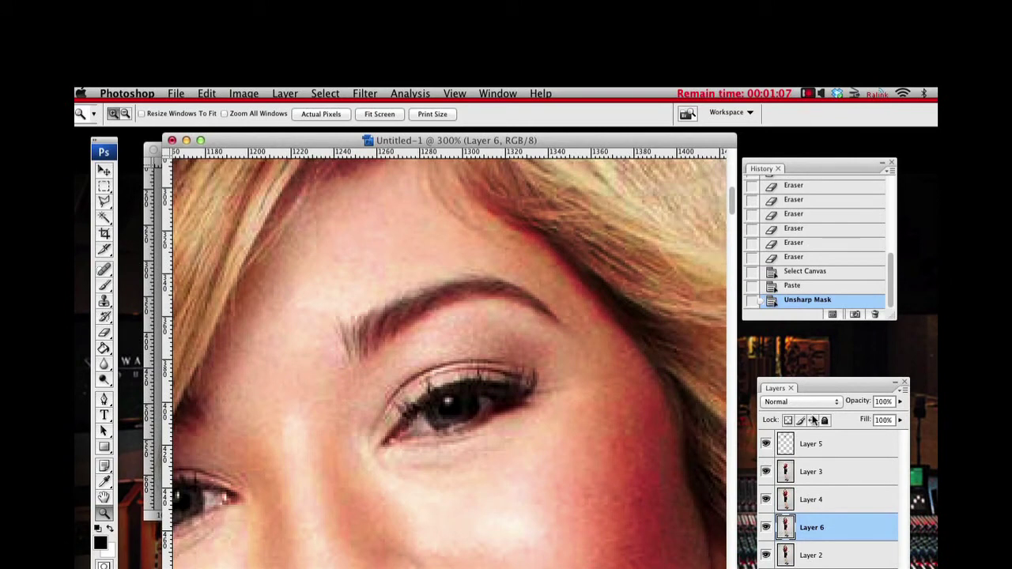
- View the portrait at 100% and compare the sharpening by toggling Layer 6's visibility
{"action": "right_click", "coordinate": [388, 370]}
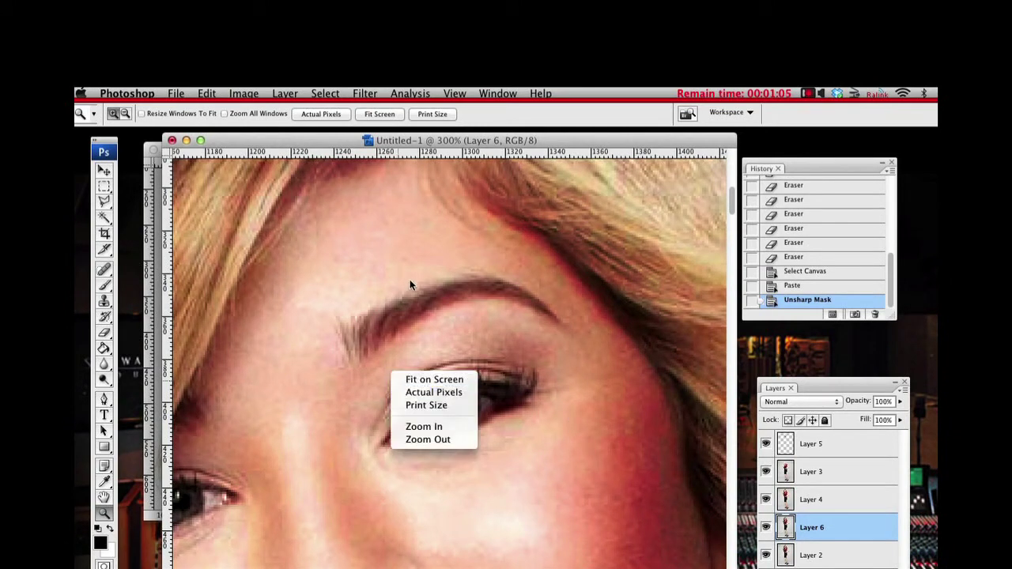
{"action": "left_click", "coordinate": [427, 393]}
{"action": "scroll", "coordinate": [490, 316], "scroll_direction": "down", "scroll_amount": 2}
{"action": "scroll", "coordinate": [461, 332], "scroll_direction": "down", "scroll_amount": 1}
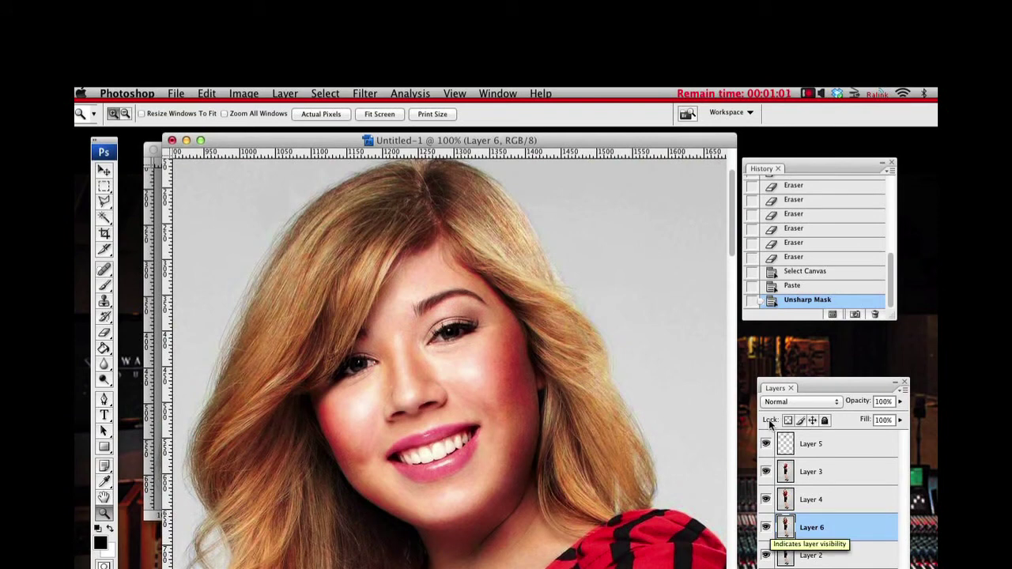
{"action": "left_click", "coordinate": [765, 526]}
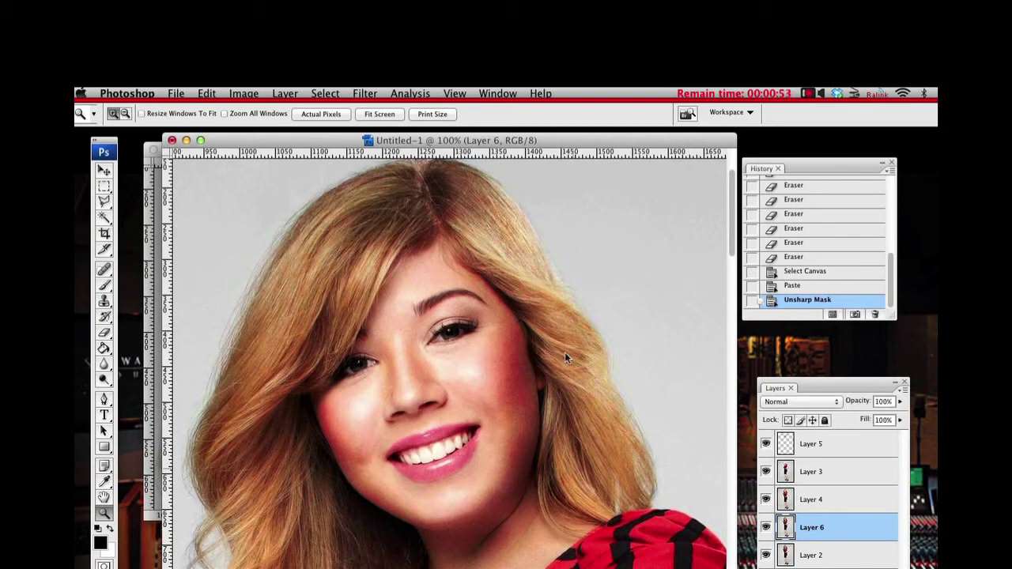
- Apply a Shadows/Highlights adjustment to Layer 6 to lighten the dark eyes, and return to actual-pixel size
{"action": "left_click_drag", "start_coordinate": [477, 250], "coordinate": [478, 250]}
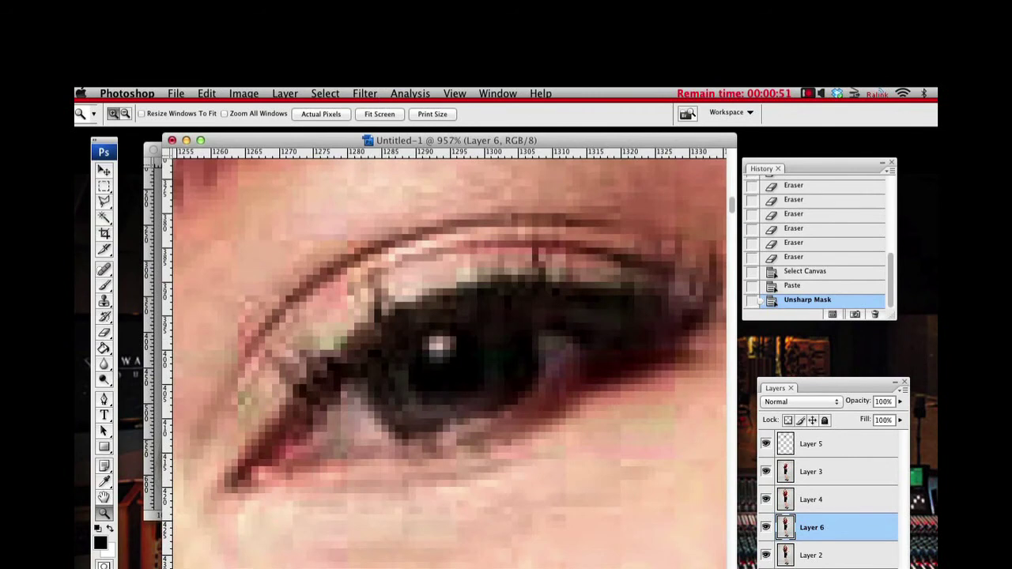
{"action": "left_click", "coordinate": [244, 94]}
{"action": "mouse_move", "coordinate": [268, 133]}
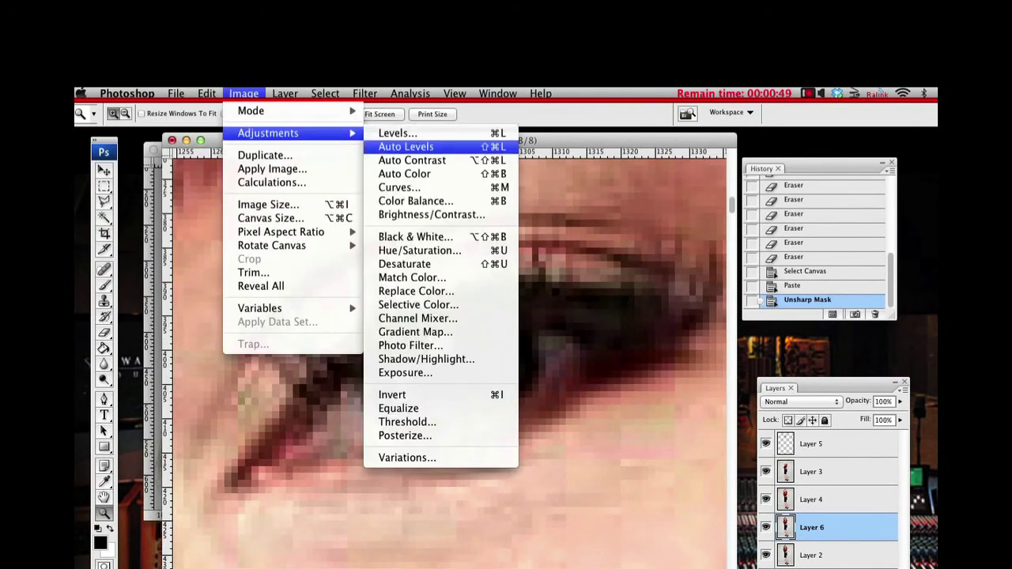
{"action": "left_click", "coordinate": [426, 359]}
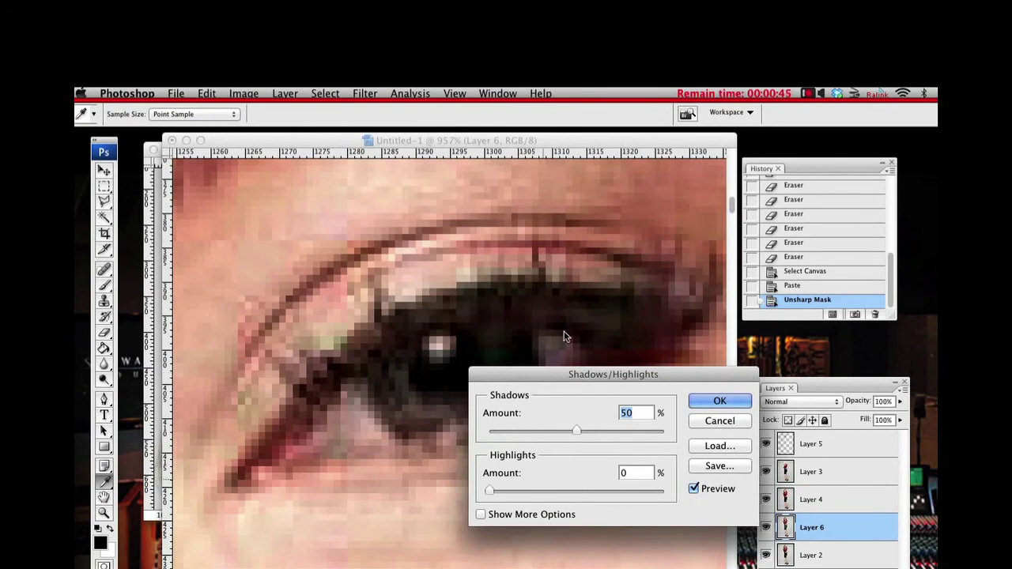
{"action": "key", "text": "Escape"}
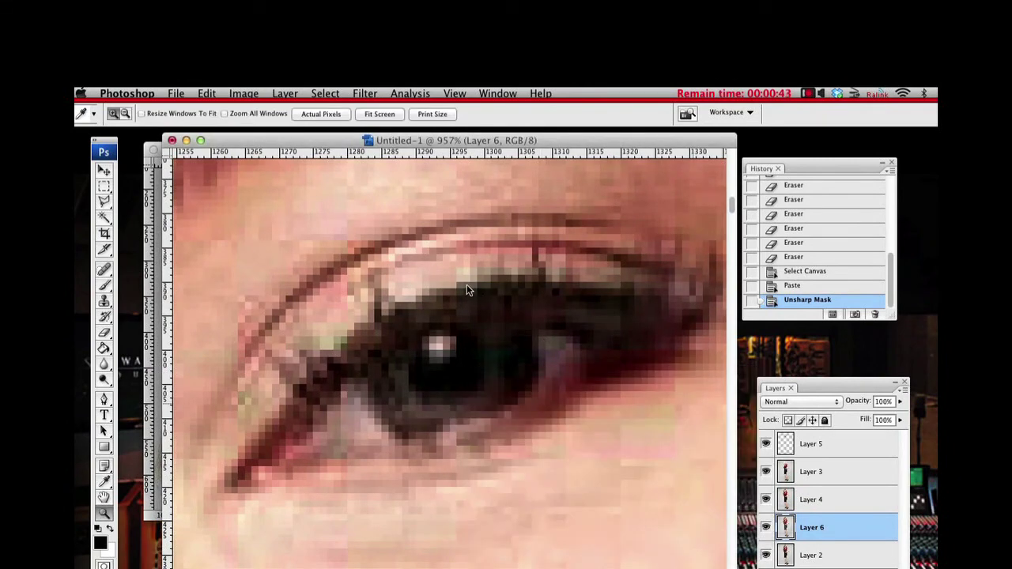
{"action": "right_click", "coordinate": [464, 380]}
{"action": "left_click", "coordinate": [481, 401]}
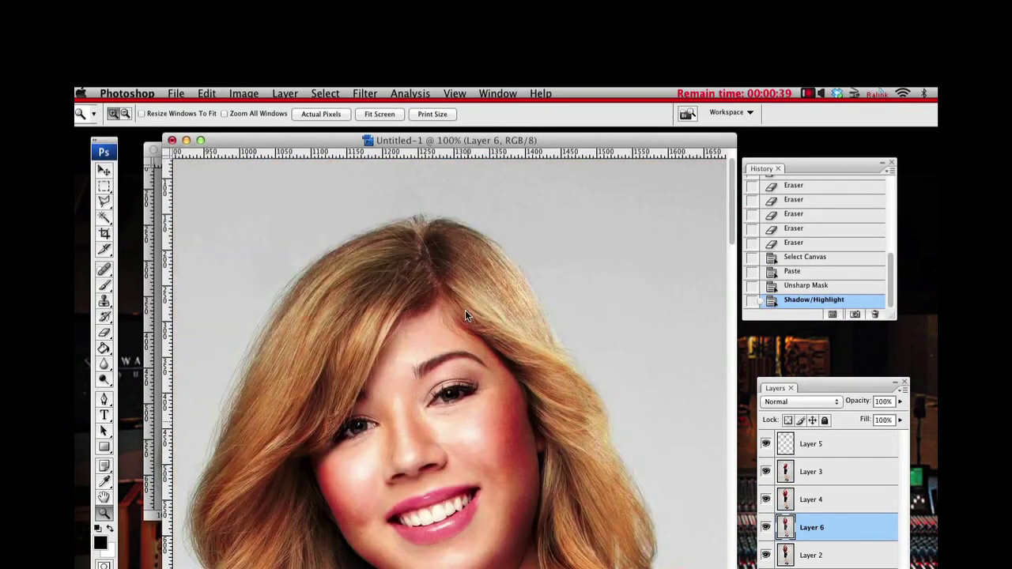
- Add a new layer above Layer 6 and ready the Brush tool with the bright blue foreground color 008aff
{"action": "mouse_move", "coordinate": [437, 378]}
{"action": "left_mouse_down"}
{"action": "mouse_move", "coordinate": [483, 417]}
{"action": "mouse_move", "coordinate": [472, 417]}
{"action": "left_mouse_up"}
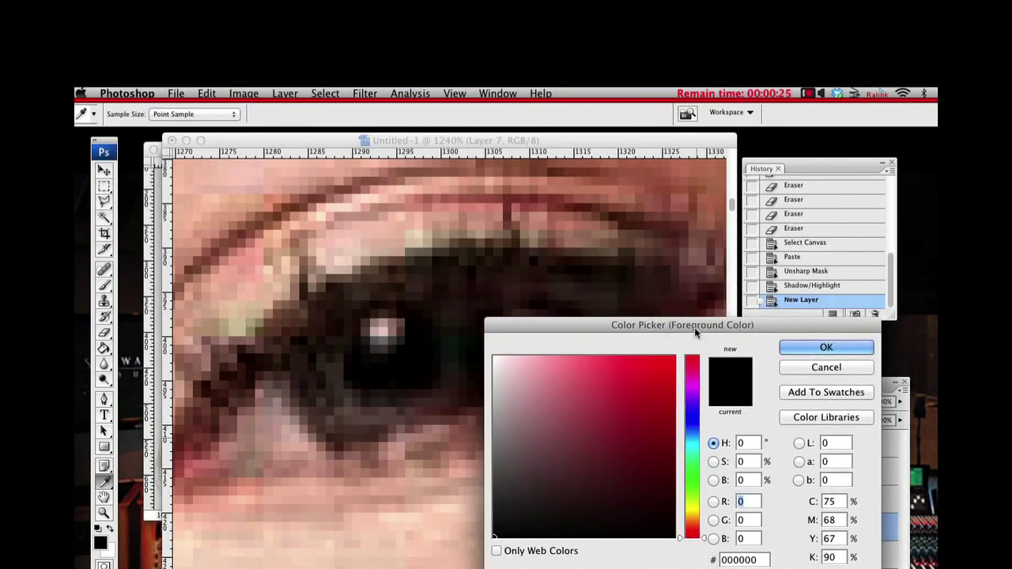
{"action": "left_click", "coordinate": [692, 433]}
{"action": "left_click", "coordinate": [674, 361]}
{"action": "left_click_drag", "start_coordinate": [681, 249], "coordinate": [865, 242]}
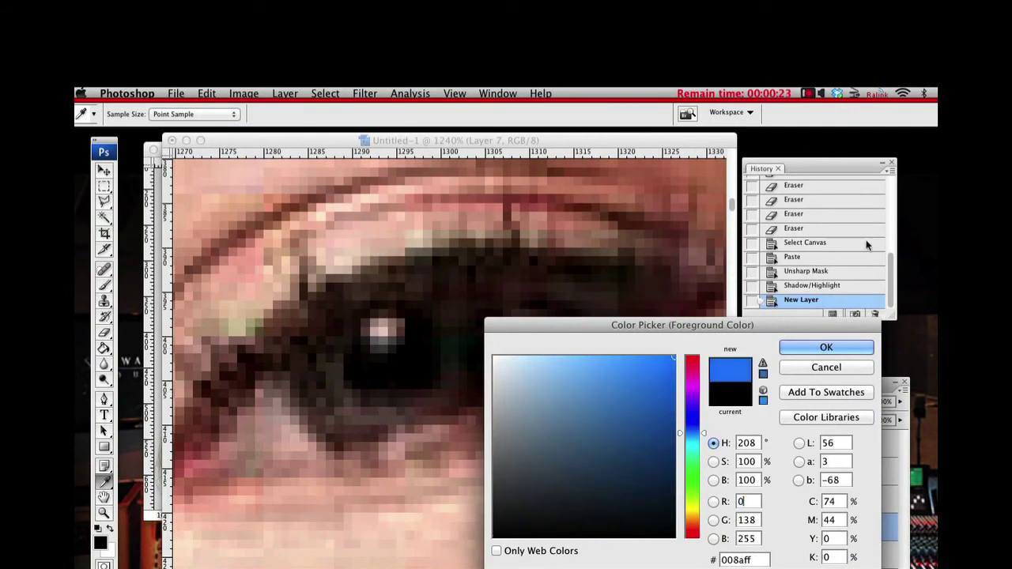
{"action": "key", "text": "Escape"}
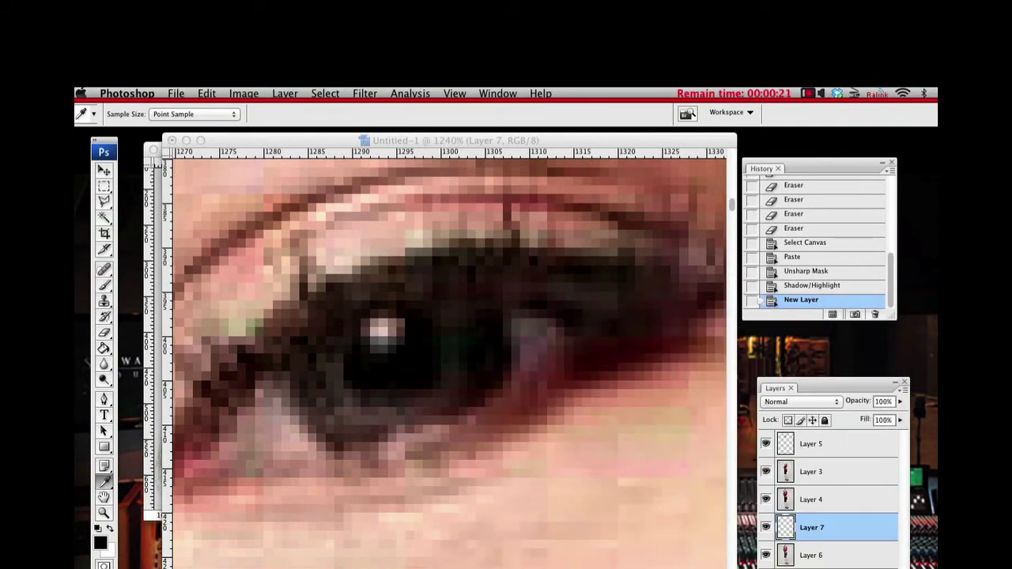
{"action": "key", "text": "b"}
{"action": "left_click", "coordinate": [284, 93]}
{"action": "mouse_move", "coordinate": [291, 110]}
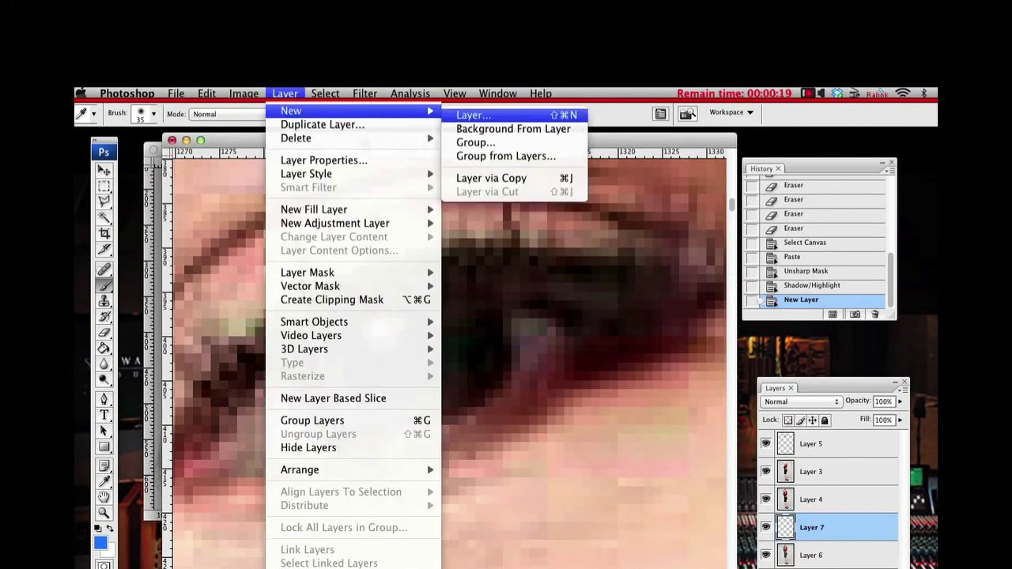
{"action": "left_click", "coordinate": [473, 115]}
{"action": "key", "text": "Escape"}
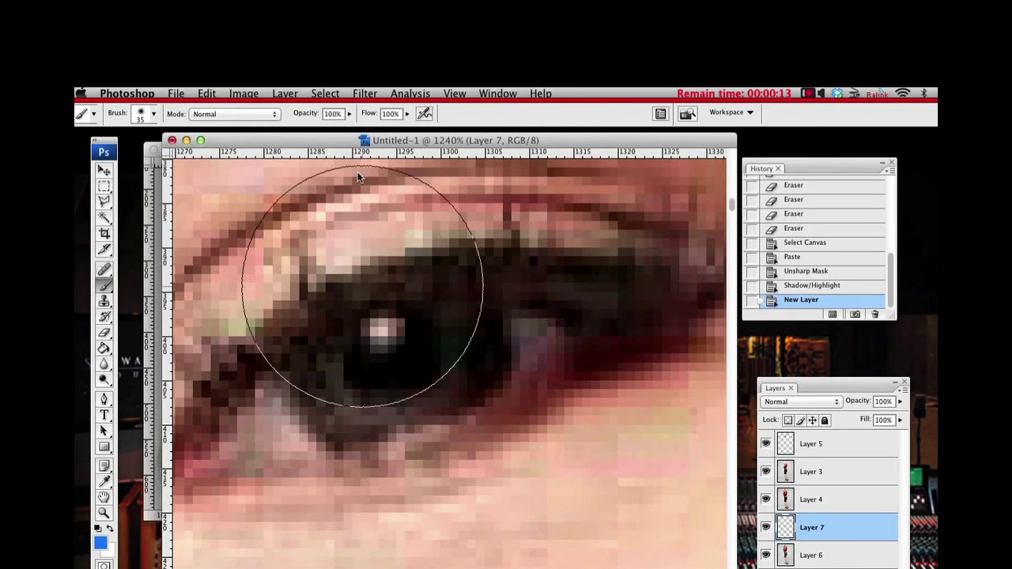
- Paint a blue stroke around the iris on Layer 7 with a soft 9 px brush at 0% hardness
{"action": "left_click", "coordinate": [147, 114]}
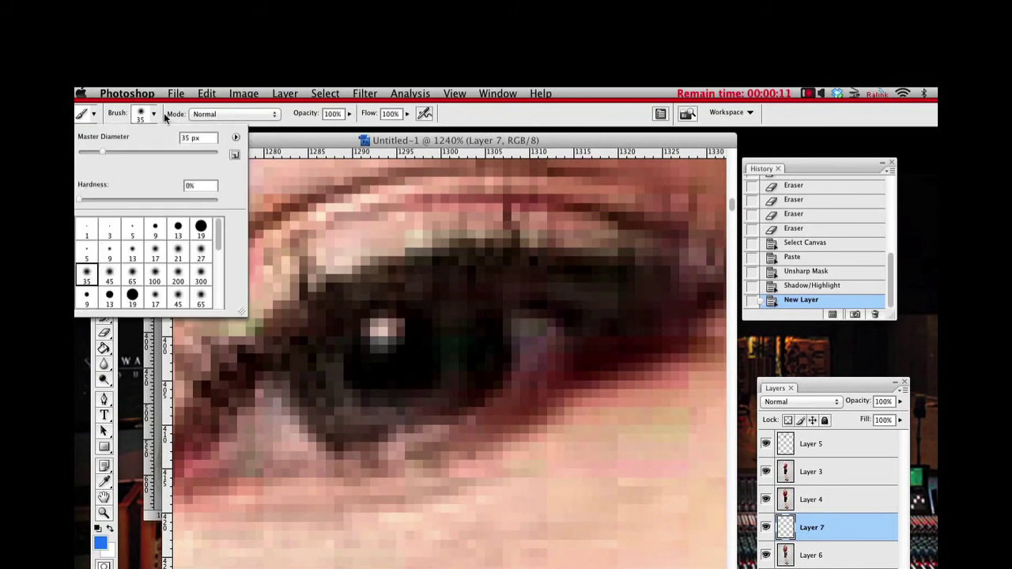
{"action": "left_click", "coordinate": [109, 273]}
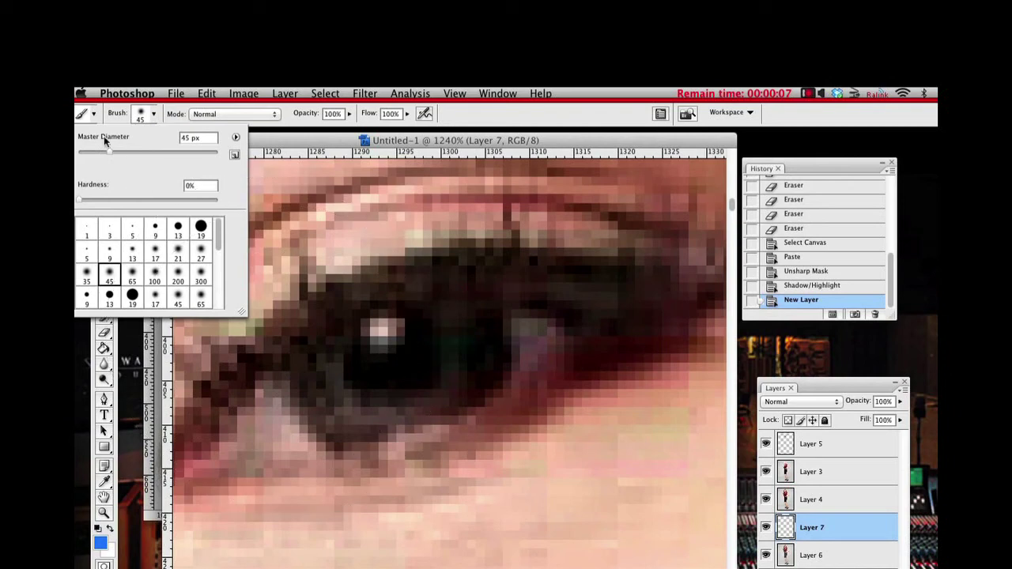
{"action": "left_click", "coordinate": [132, 252]}
{"action": "left_click", "coordinate": [109, 252]}
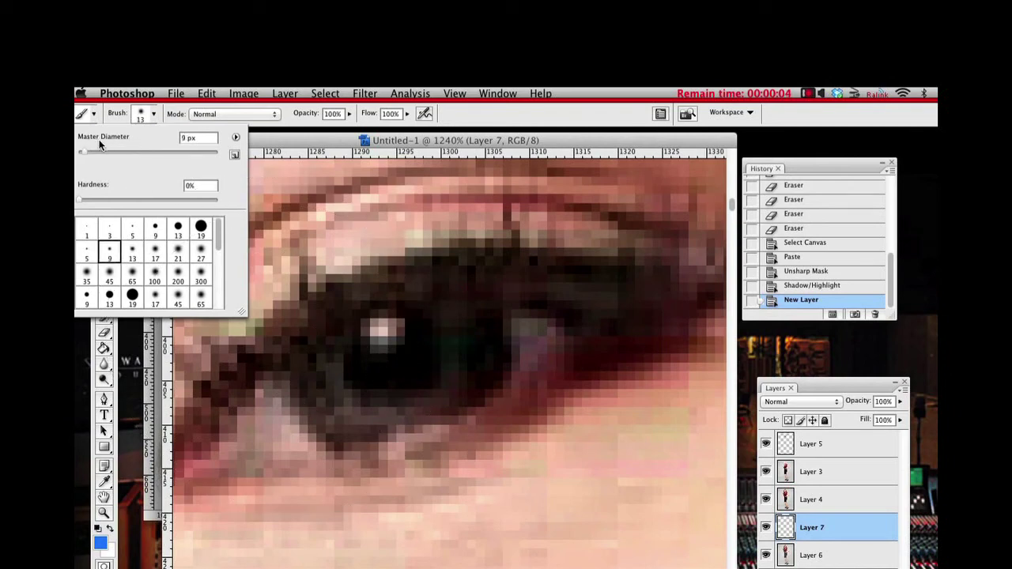
{"action": "left_click", "coordinate": [322, 386]}
{"action": "mouse_move", "coordinate": [323, 392]}
{"action": "left_mouse_down"}
{"action": "mouse_move", "coordinate": [352, 419]}
{"action": "mouse_move", "coordinate": [431, 432]}
{"action": "mouse_move", "coordinate": [544, 304]}
{"action": "left_mouse_up"}
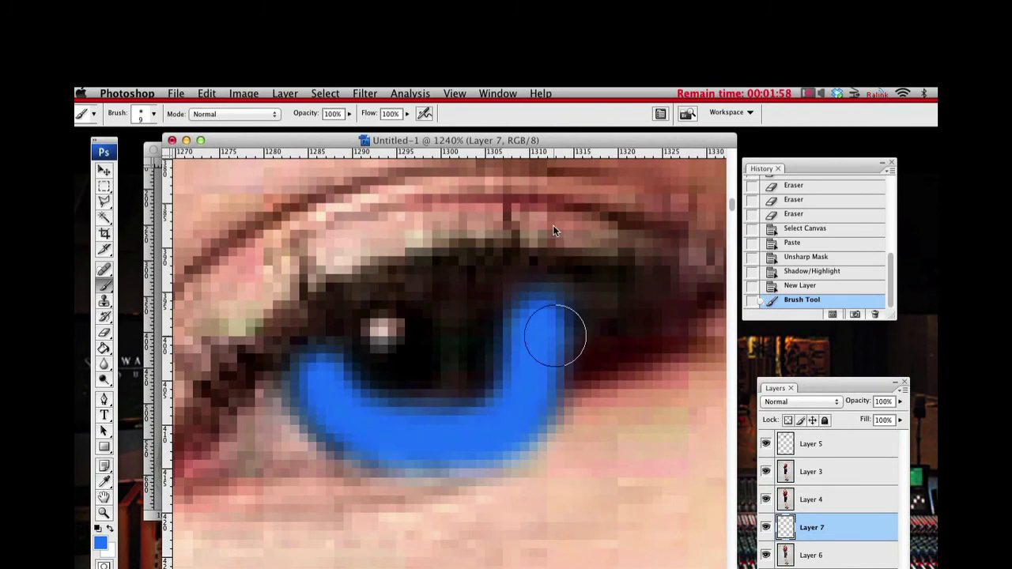
- Set Layer 7's blending mode to Overlay and view the portrait at actual-pixel size
{"action": "left_click", "coordinate": [798, 402]}
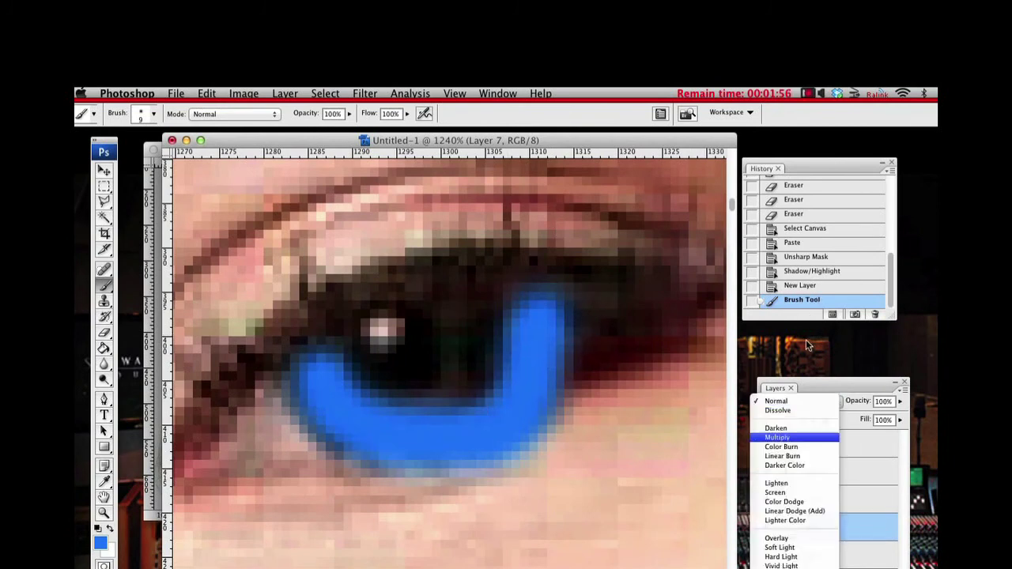
{"action": "left_click", "coordinate": [778, 537]}
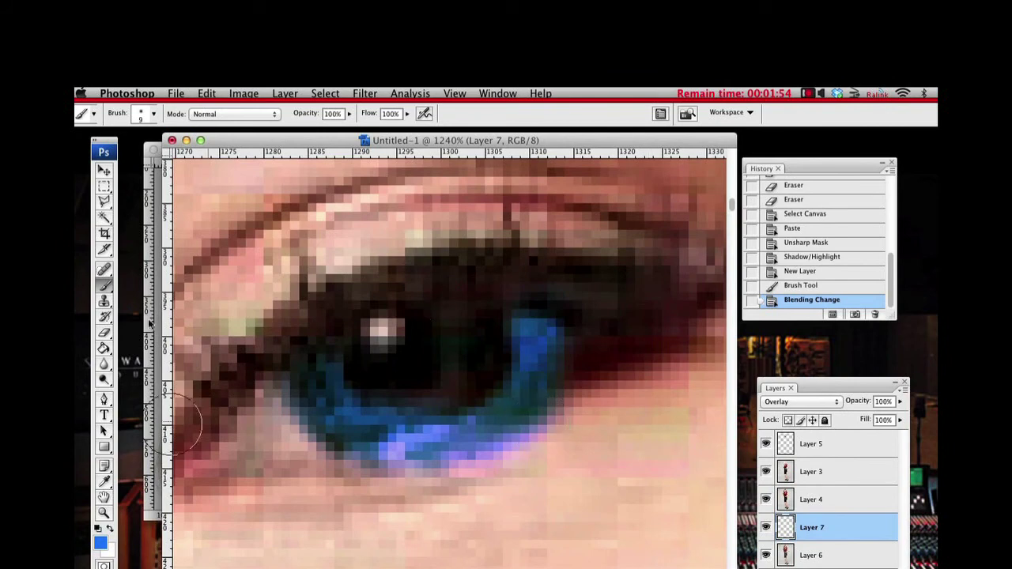
{"action": "key", "text": "z"}
{"action": "right_click", "coordinate": [419, 282]}
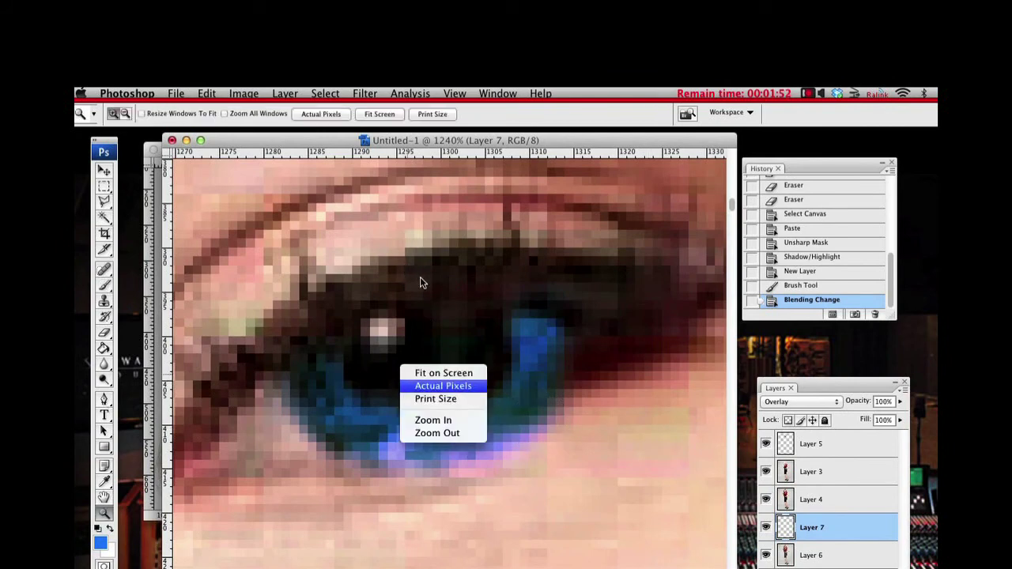
{"action": "key", "text": "Return"}
{"action": "right_click", "coordinate": [453, 278]}
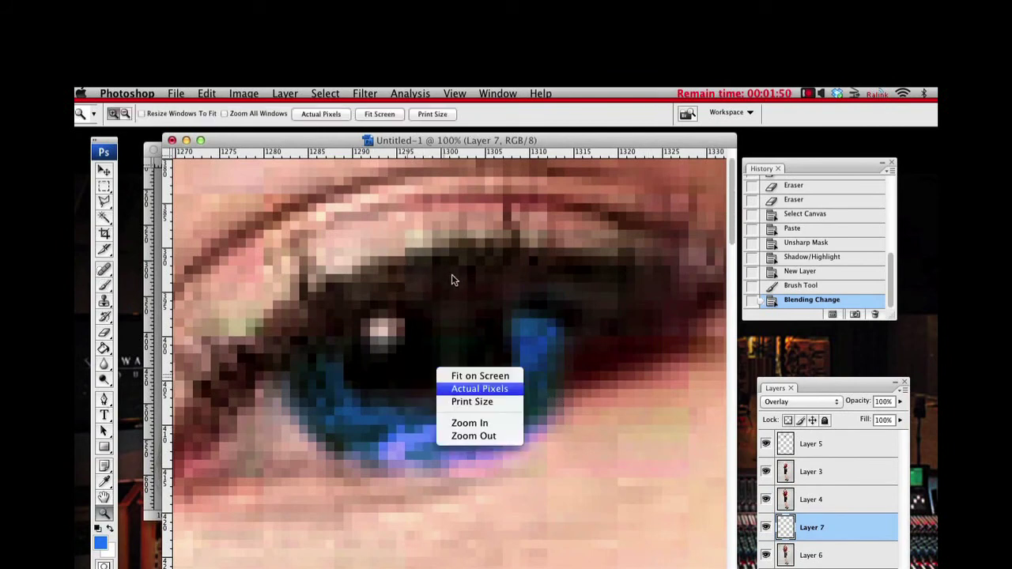
{"action": "key", "text": "Return"}
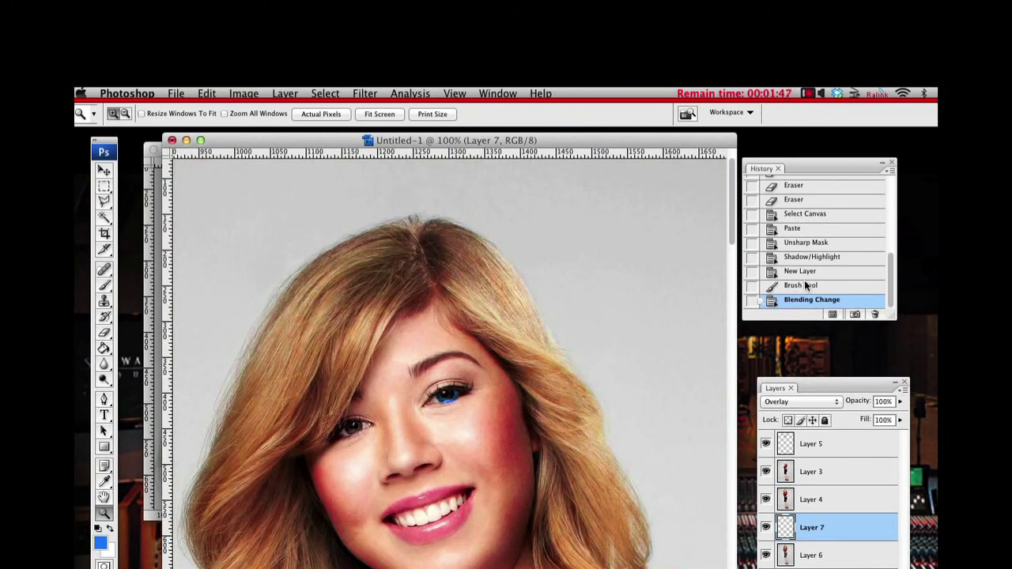
- Lower Layer 7's opacity to 26% and hide the layer
{"action": "left_click", "coordinate": [899, 402]}
{"action": "left_click_drag", "start_coordinate": [891, 304], "coordinate": [849, 312]}
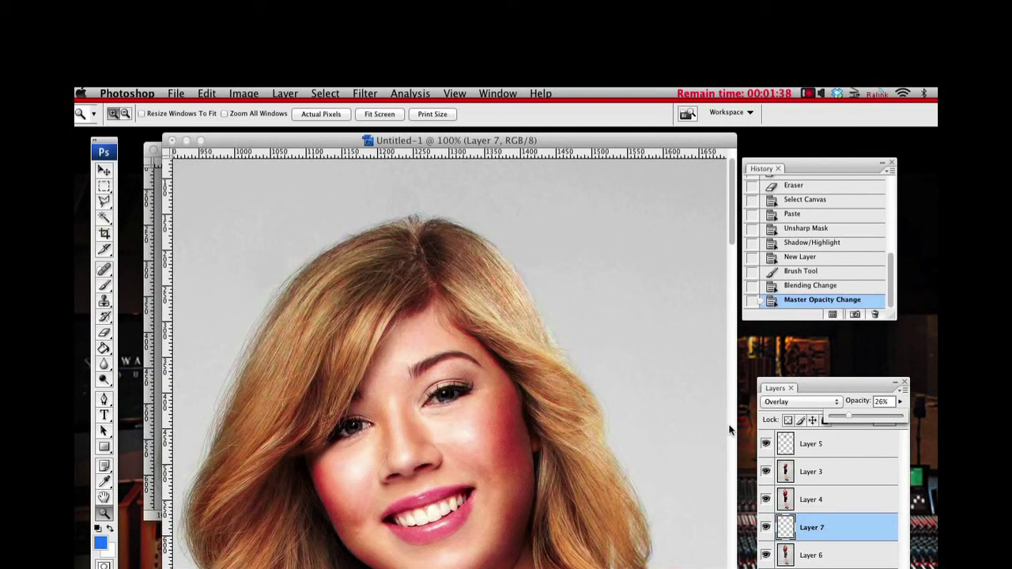
{"action": "left_click", "coordinate": [761, 417]}
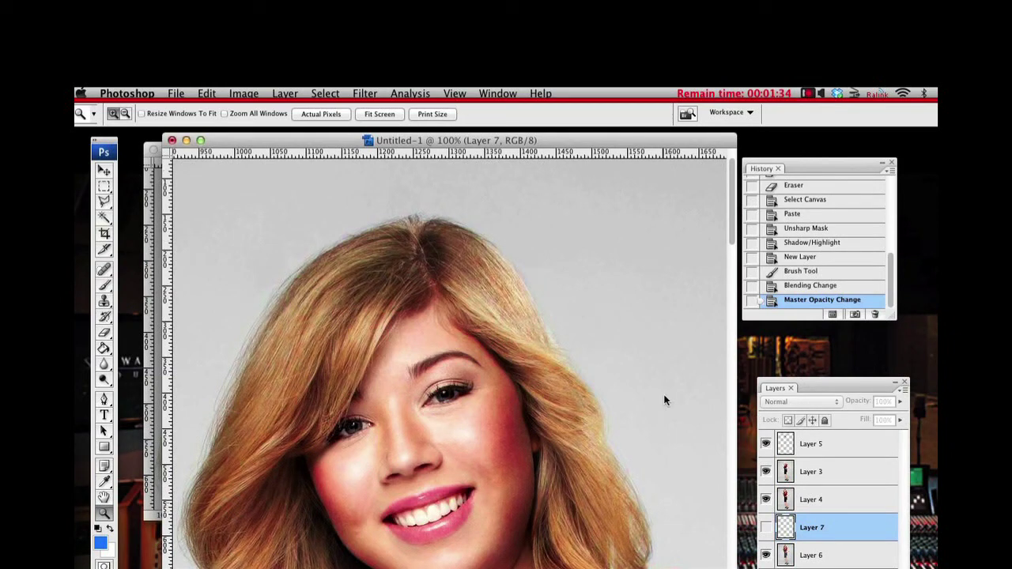
- Narrow the retouched portrait's window, move it aside, and enlarge the original IMG_09803.JPG window for comparison
{"action": "left_click_drag", "start_coordinate": [731, 532], "coordinate": [613, 543]}
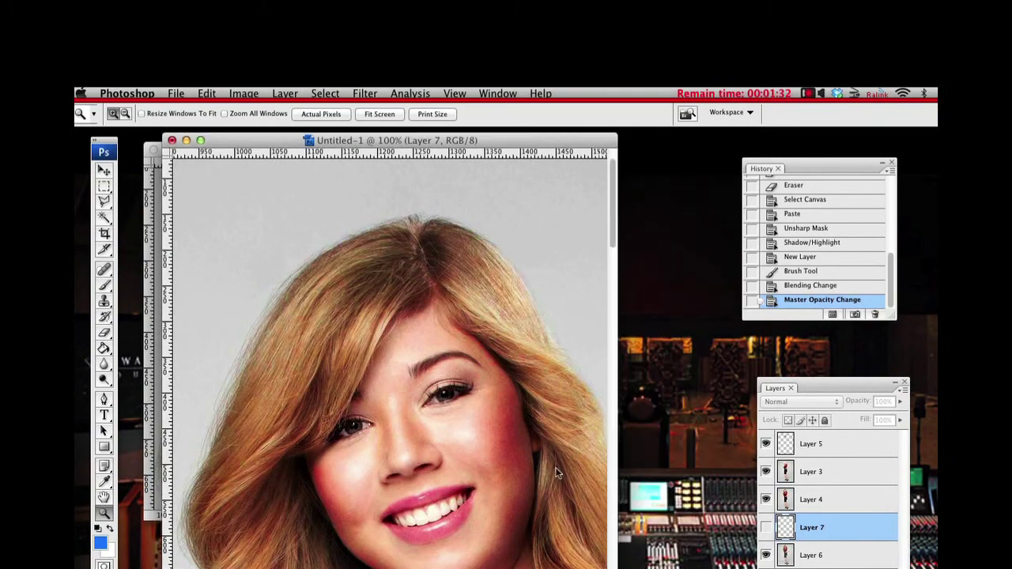
{"action": "scroll", "coordinate": [515, 427], "scroll_direction": "down", "scroll_amount": 3}
{"action": "left_click_drag", "start_coordinate": [237, 140], "coordinate": [492, 140]}
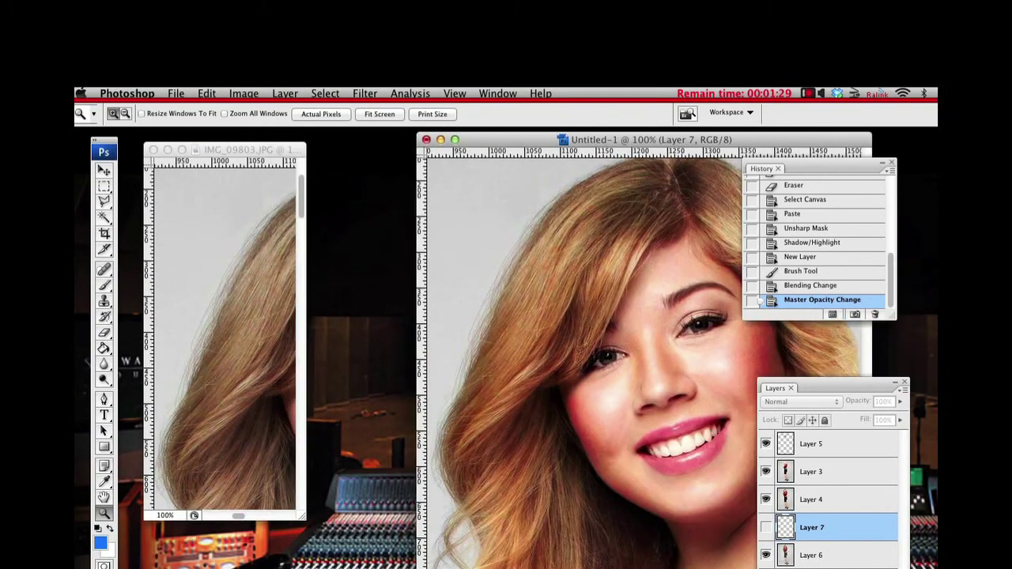
{"action": "left_click", "coordinate": [299, 408]}
{"action": "left_click_drag", "start_coordinate": [298, 408], "coordinate": [498, 561]}
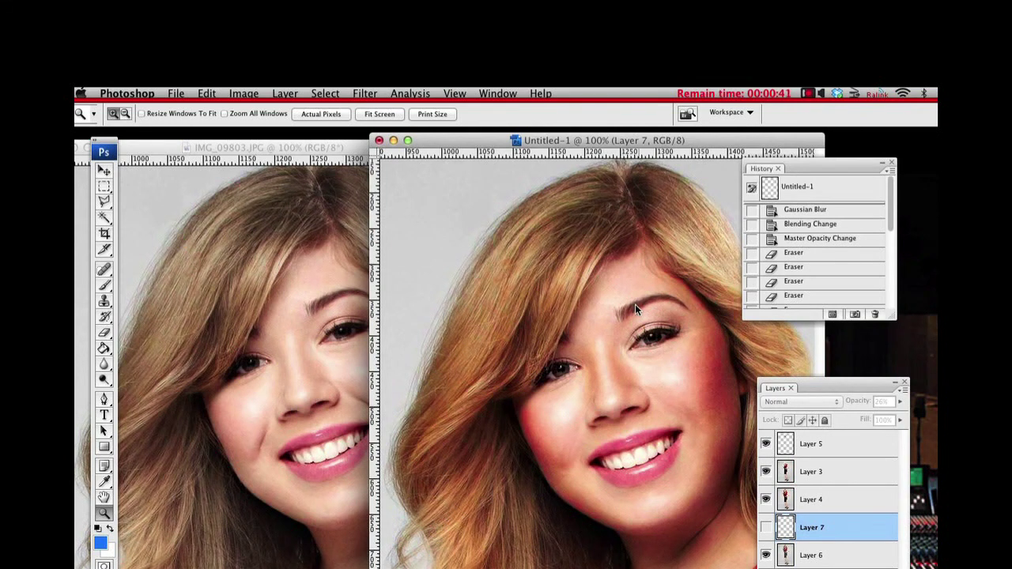
- Examine the retouched portrait from hair to shirt, reduce its view to 66.7%, and shift its window beside the original
{"action": "scroll", "coordinate": [634, 304], "scroll_direction": "down", "scroll_amount": 5}
{"action": "scroll", "coordinate": [635, 304], "scroll_direction": "up", "scroll_amount": 4}
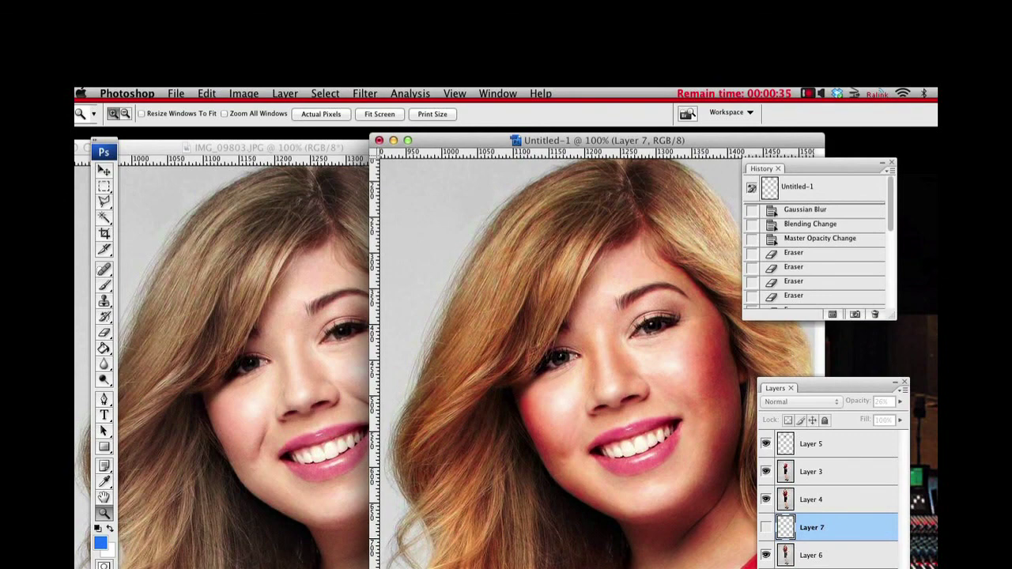
{"action": "left_click_drag", "start_coordinate": [600, 140], "coordinate": [491, 141]}
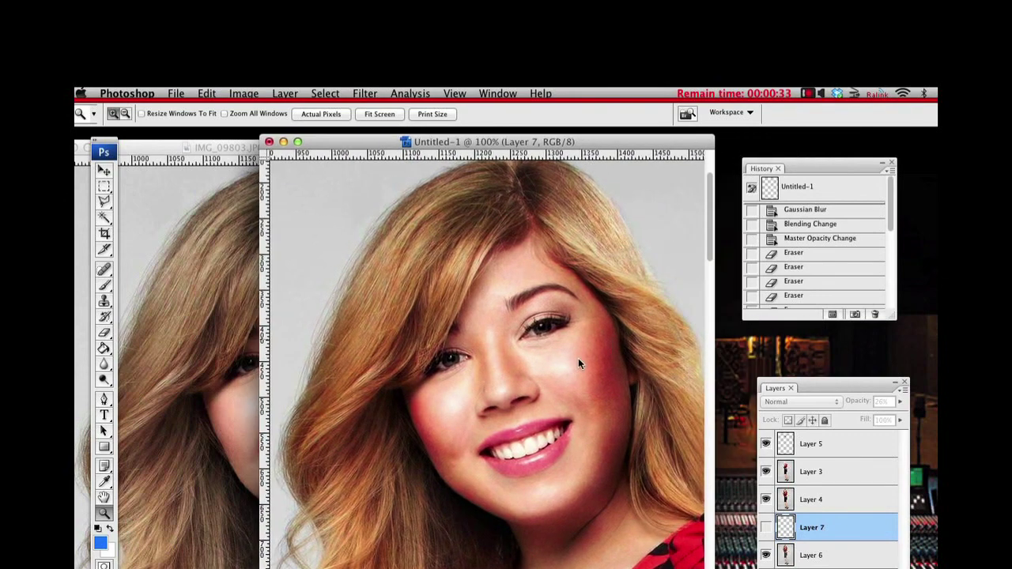
{"action": "scroll", "coordinate": [578, 362], "scroll_direction": "down", "scroll_amount": 20}
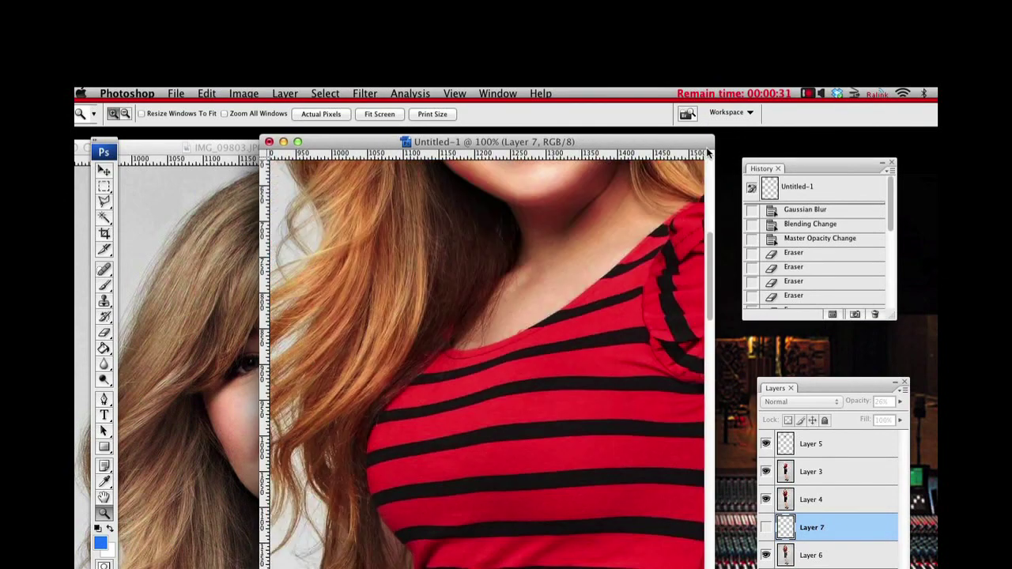
{"action": "scroll", "coordinate": [706, 149], "scroll_direction": "up", "scroll_amount": 20}
{"action": "left_click", "coordinate": [576, 235], "text": "alt"}
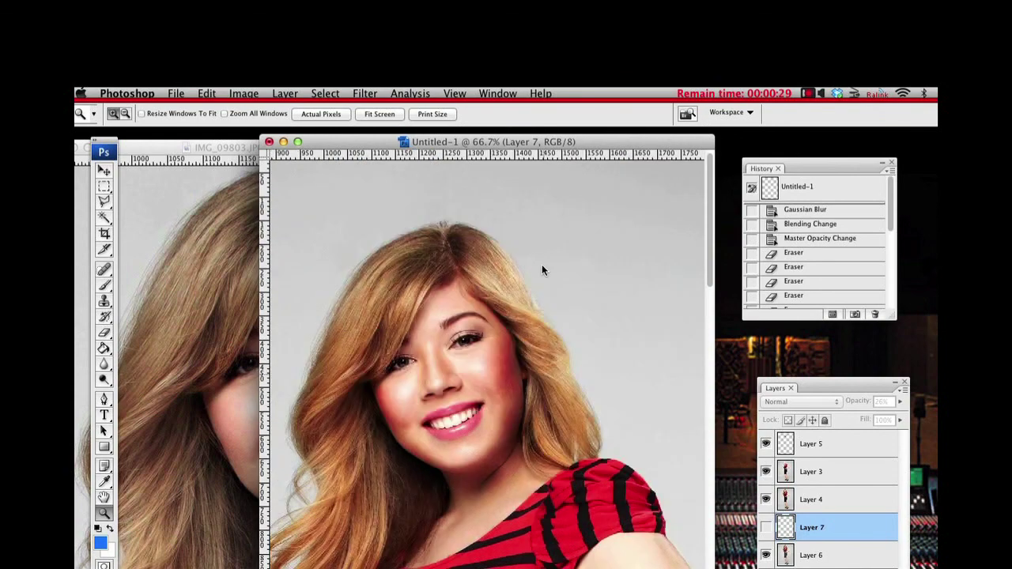
{"action": "left_click_drag", "start_coordinate": [506, 141], "coordinate": [597, 141]}
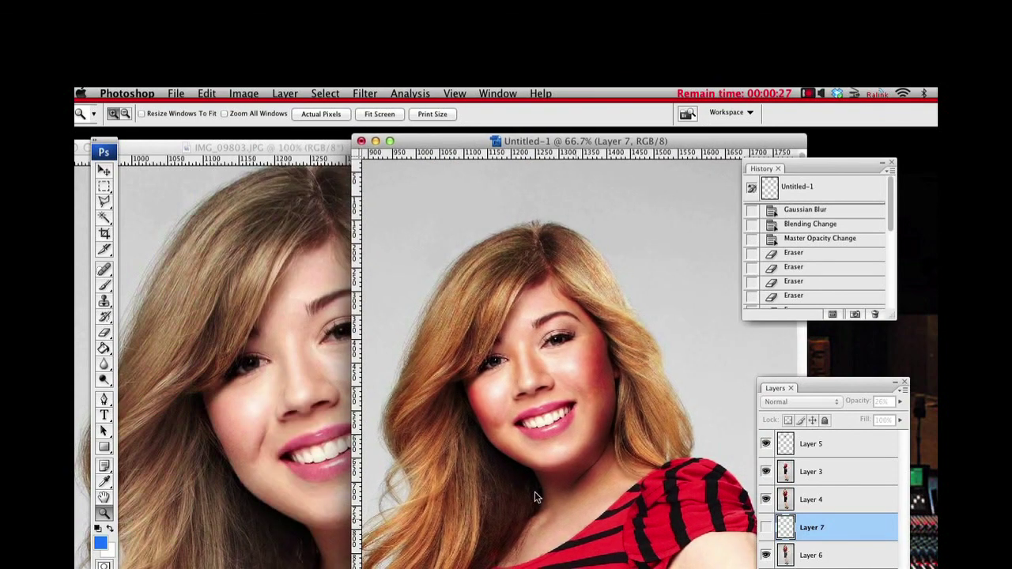
{"action": "scroll", "coordinate": [631, 543], "scroll_direction": "left", "scroll_amount": 8}
- Show the original IMG_09803.JPG at 66.7% to match the retouched version, and reposition its window
{"action": "left_click", "coordinate": [288, 275]}
{"action": "left_click", "coordinate": [352, 347], "text": "alt"}
{"action": "left_click", "coordinate": [350, 344], "text": "alt"}
{"action": "scroll", "coordinate": [326, 439], "scroll_direction": "down", "scroll_amount": 5}
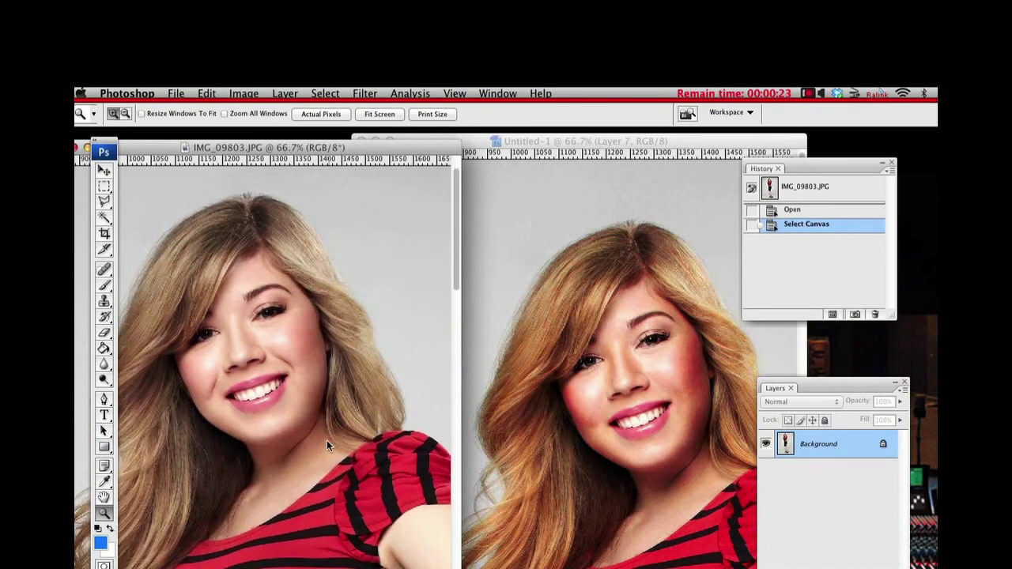
{"action": "scroll", "coordinate": [327, 439], "scroll_direction": "up", "scroll_amount": 5}
{"action": "left_click_drag", "start_coordinate": [359, 148], "coordinate": [411, 149]}
- Place the retouched portrait's window next to the original and clear the History and Layers palettes off it for a side-by-side comparison
{"action": "left_click", "coordinate": [585, 142]}
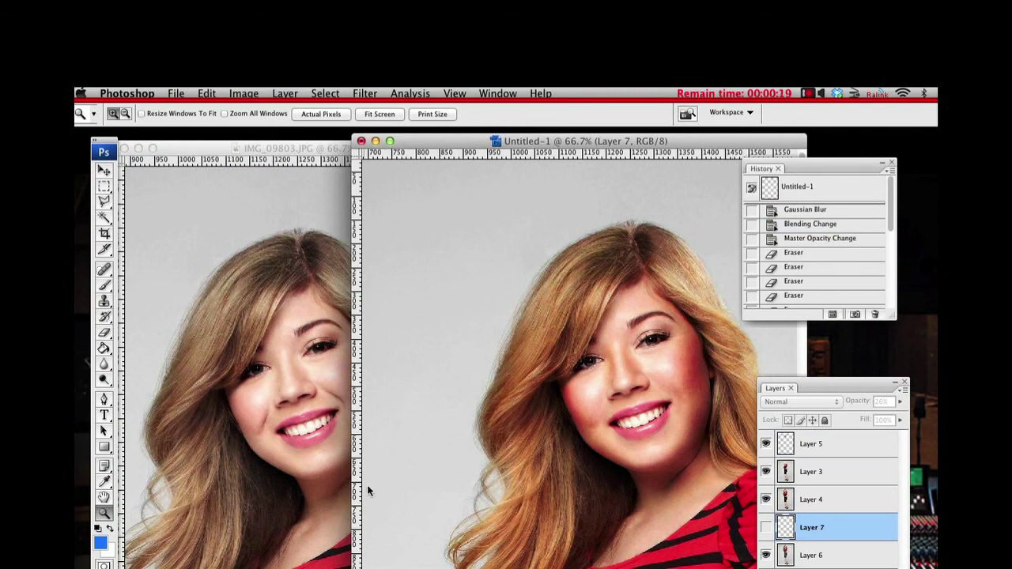
{"action": "left_click_drag", "start_coordinate": [506, 141], "coordinate": [594, 143]}
{"action": "left_click_drag", "start_coordinate": [807, 163], "coordinate": [923, 214]}
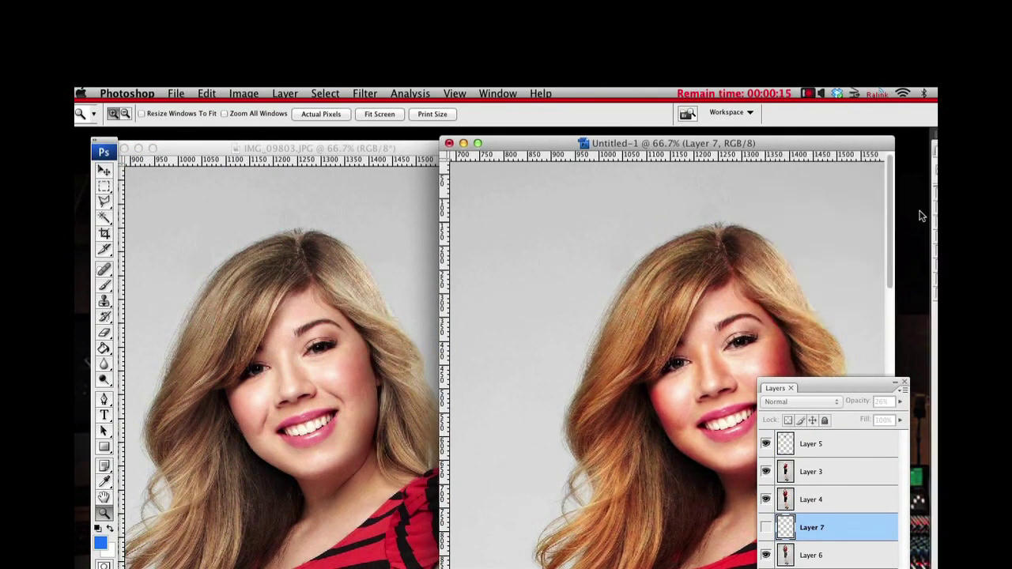
{"action": "left_click_drag", "start_coordinate": [839, 383], "coordinate": [1008, 411]}
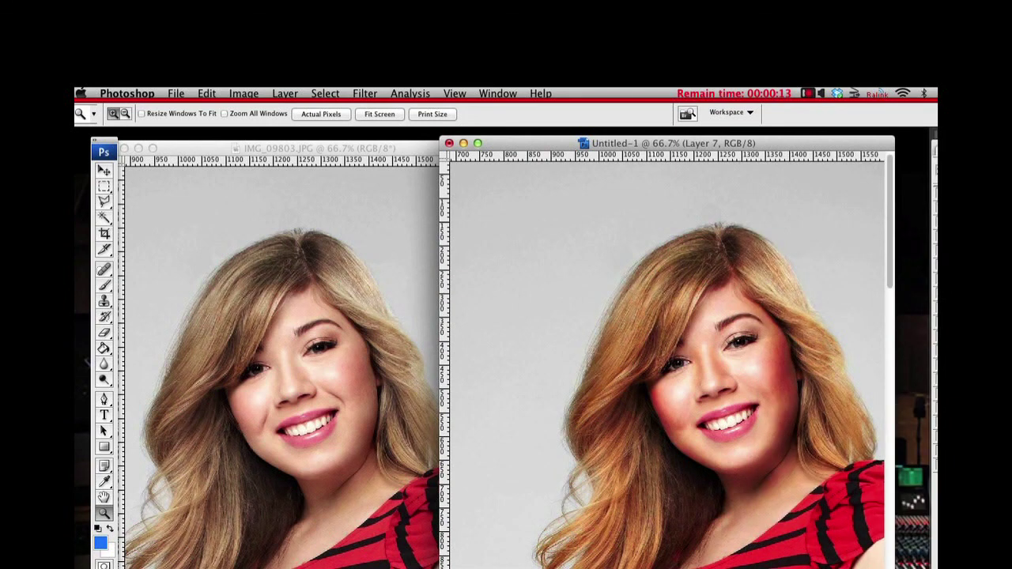
{"action": "scroll", "coordinate": [763, 277], "scroll_direction": "down", "scroll_amount": 3}
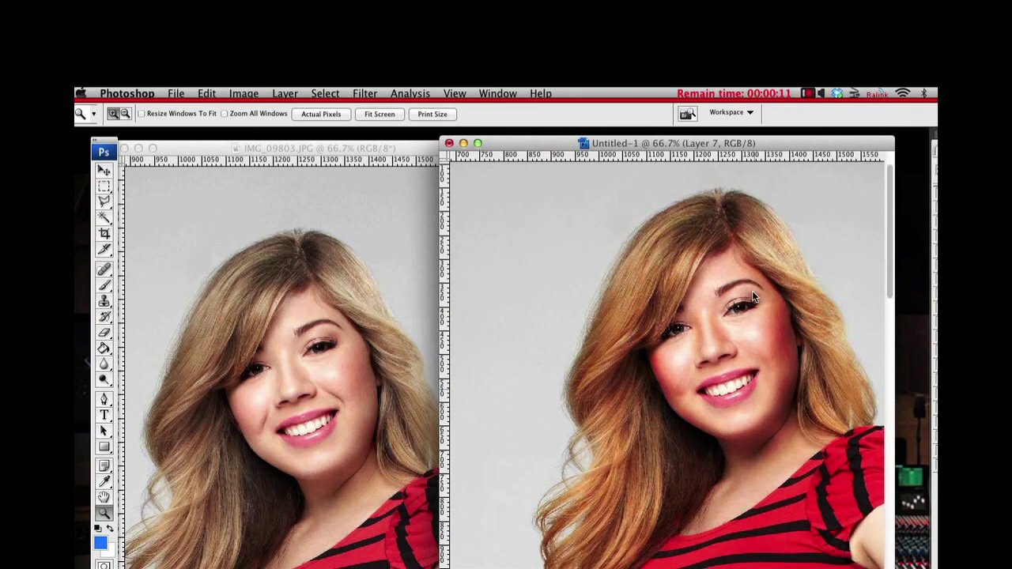